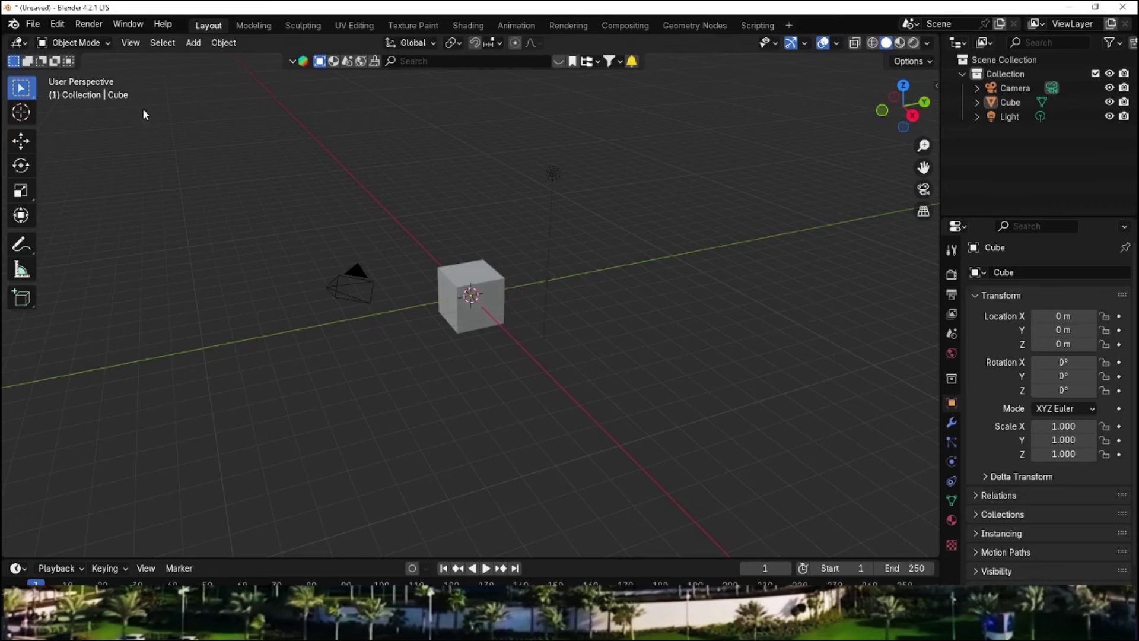
Open the recently used knife.blend project from the File menu
click(32, 23)
click(253, 70)
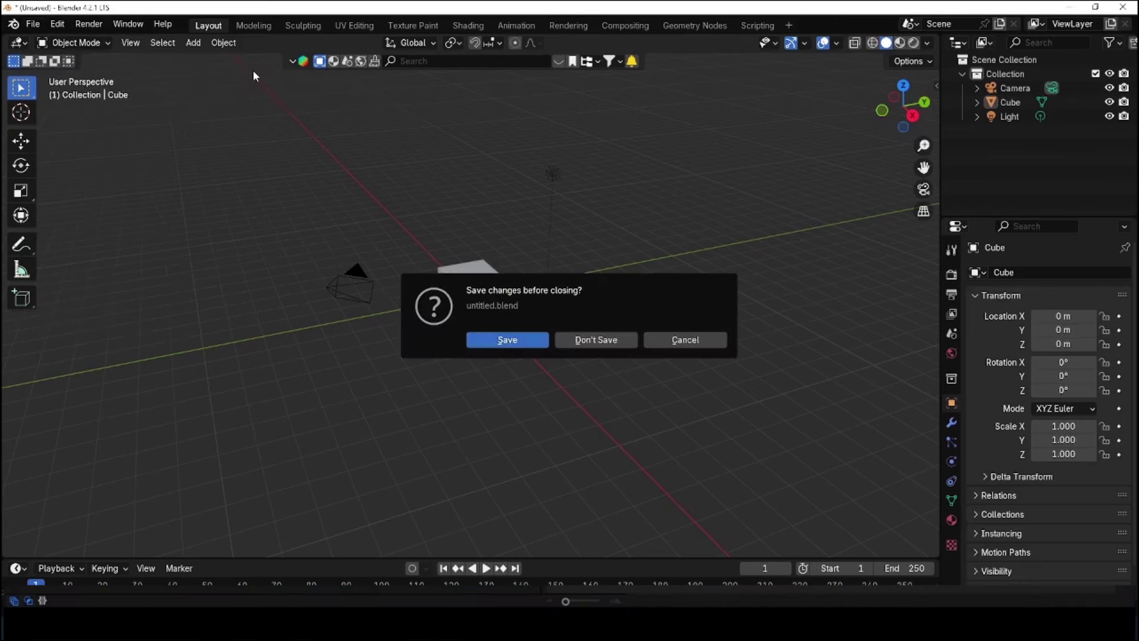
Discard the default scene and set the render engine to Cycles on GPU Compute
click(593, 340)
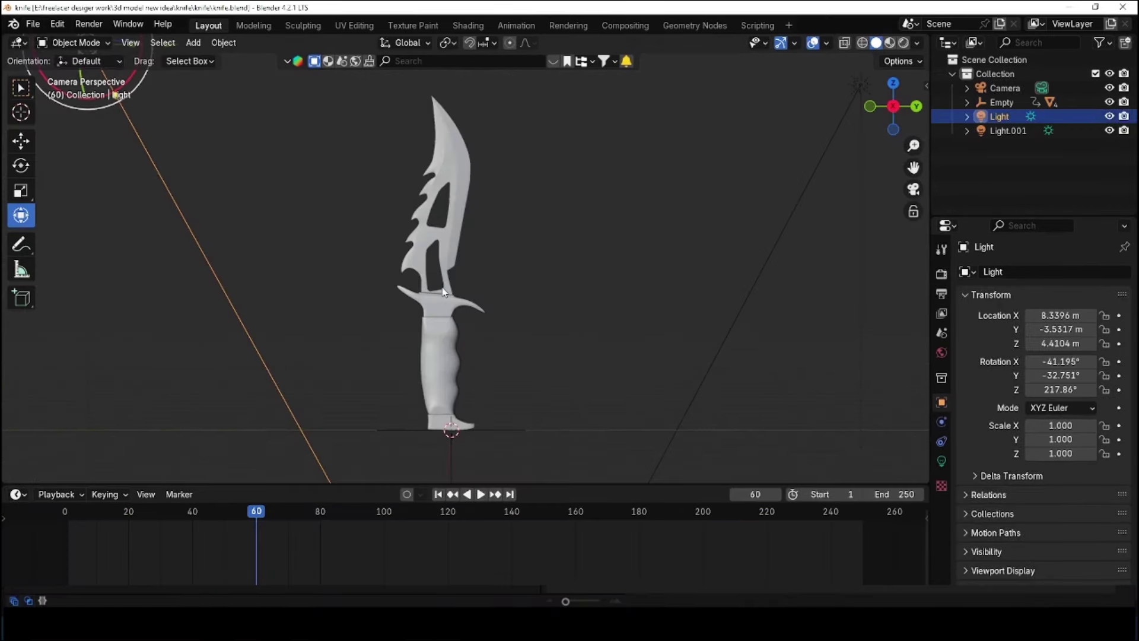
click(941, 275)
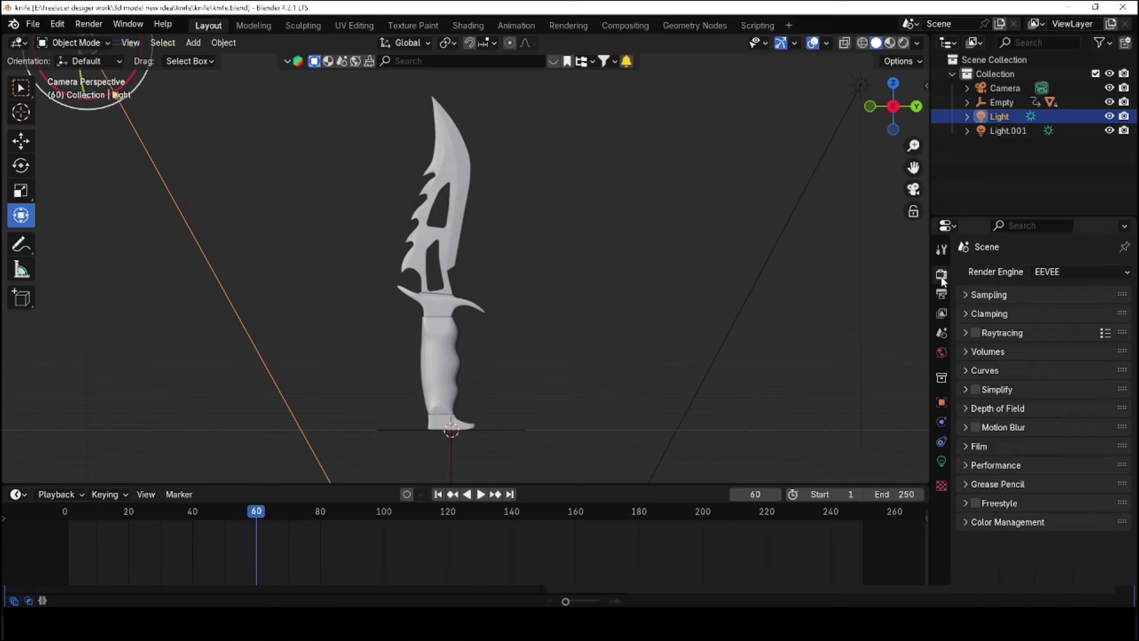
click(1094, 269)
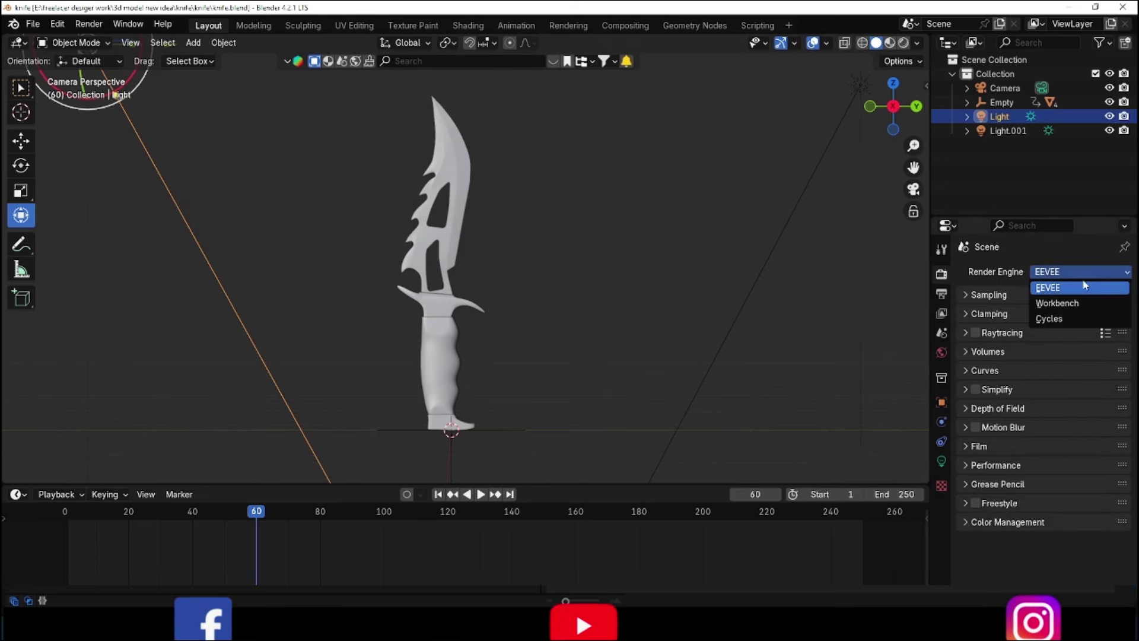
click(1066, 317)
click(1056, 307)
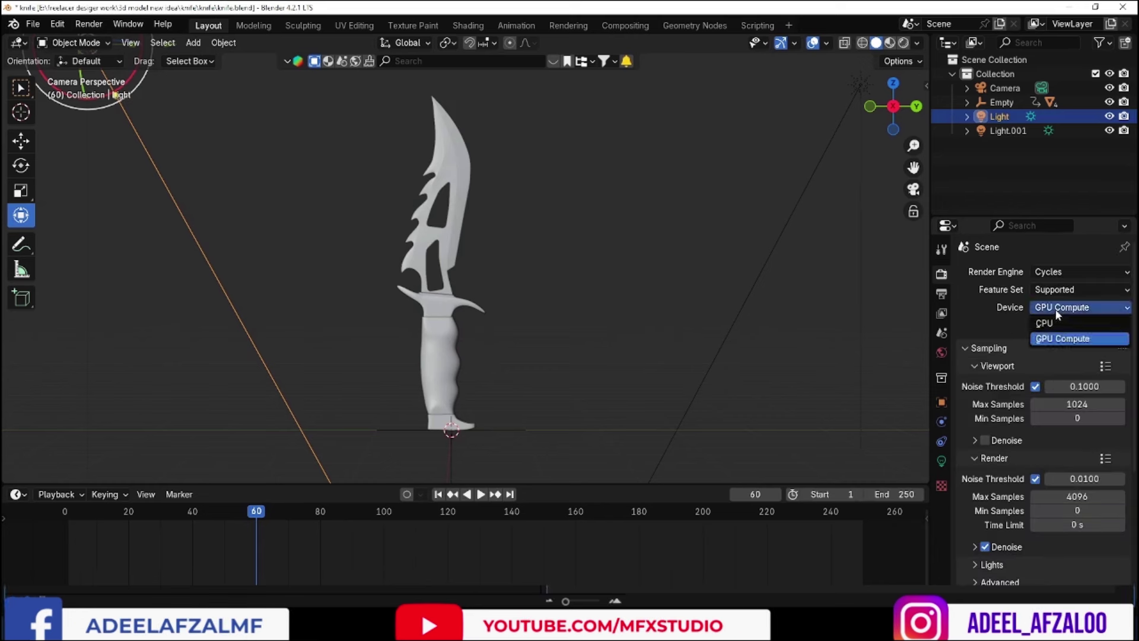
click(1056, 314)
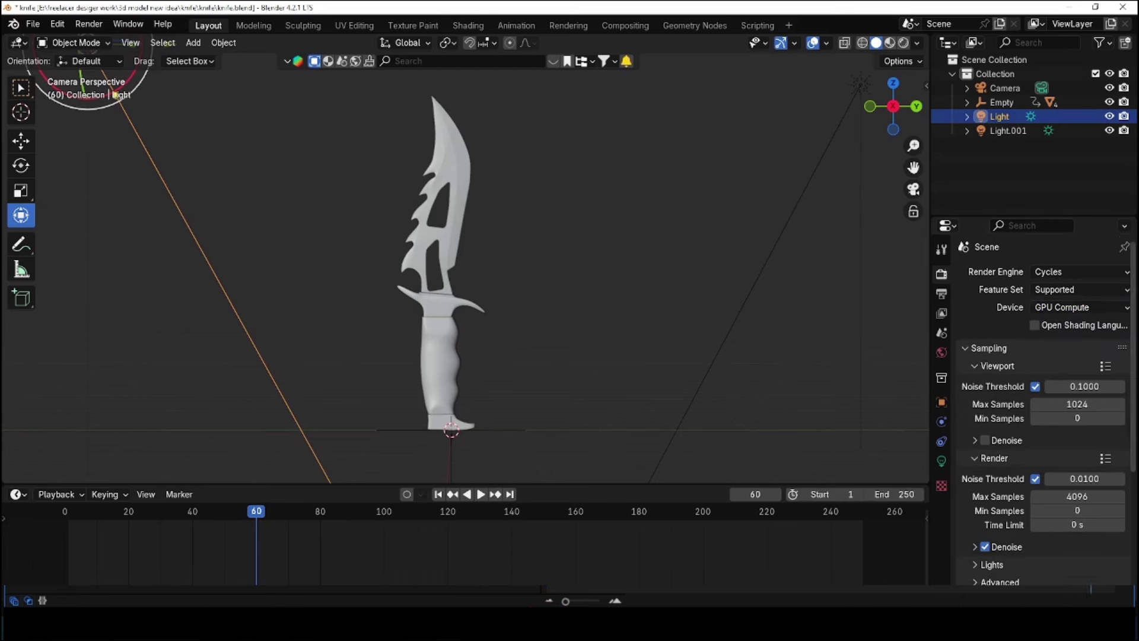
Enable Film > Transparent and preview the knife in Rendered viewport shading
scroll(1127, 304, down, 2)
scroll(1127, 304, up, 2)
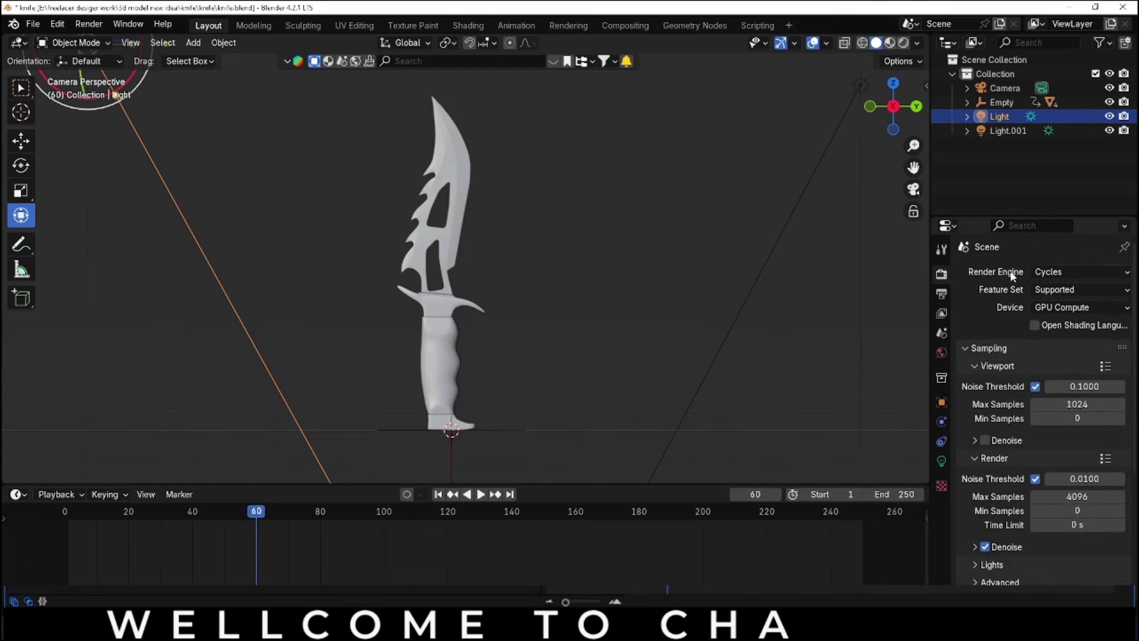
drag(1134, 304, 1136, 401)
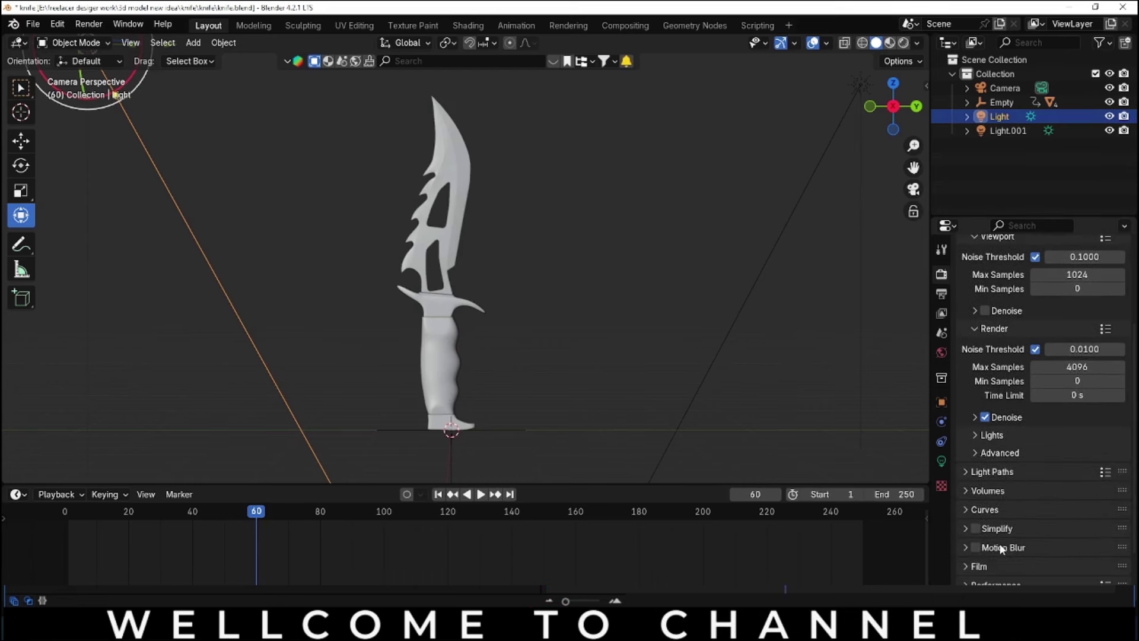
scroll(1001, 549, down, 3)
click(974, 498)
scroll(976, 501, down, 5)
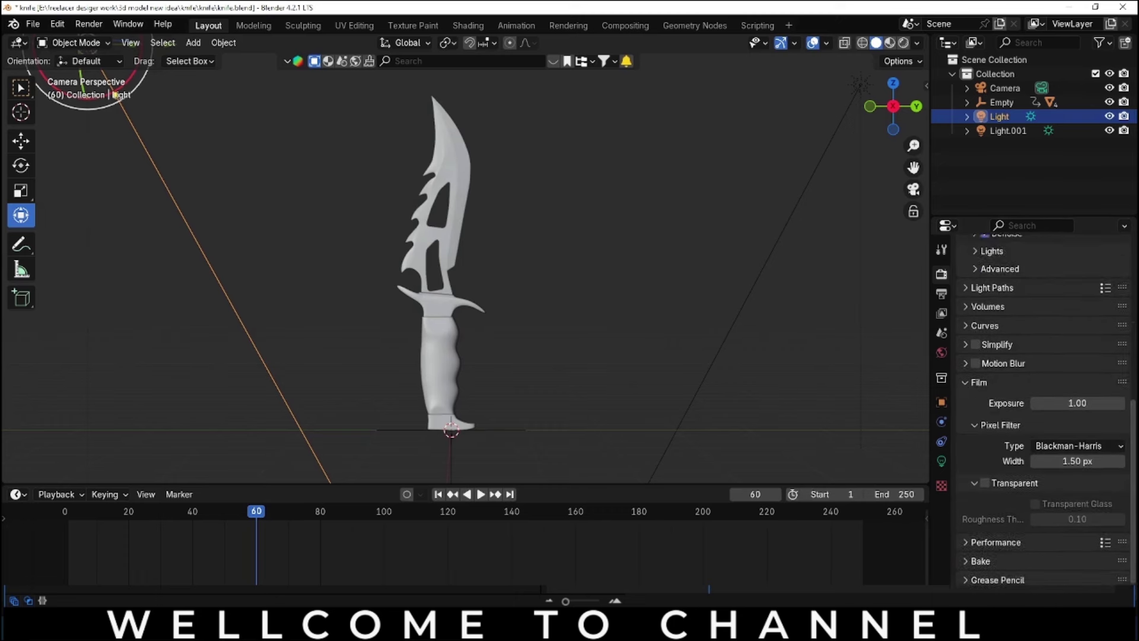
scroll(997, 483, down, 1)
click(985, 458)
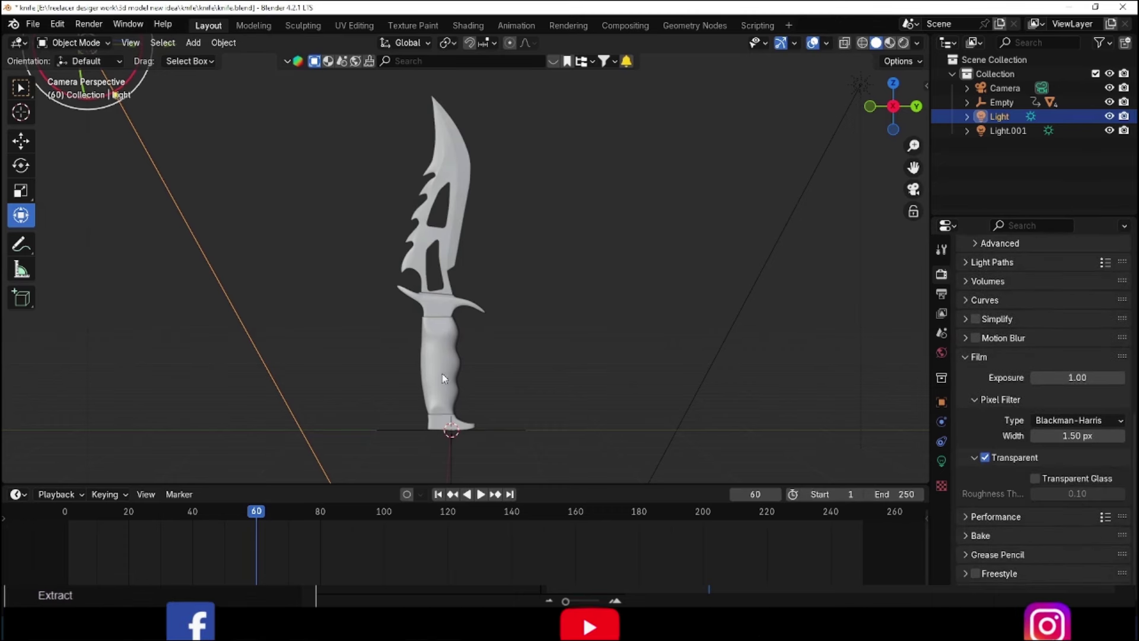
click(903, 44)
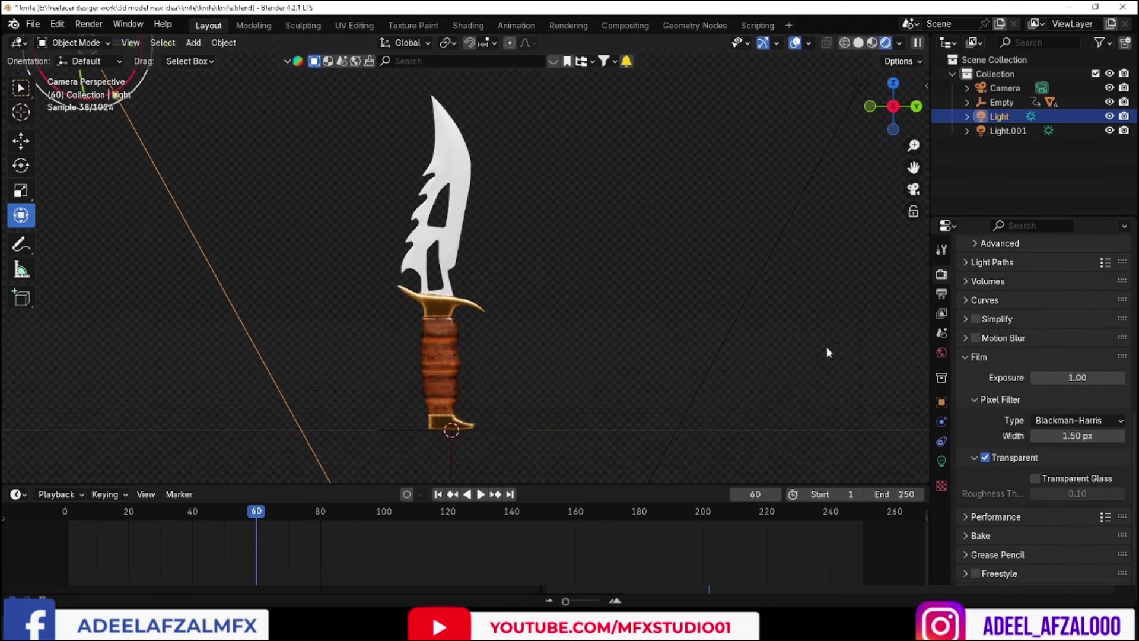
Toggle Film transparency off and back on to compare the background
click(984, 457)
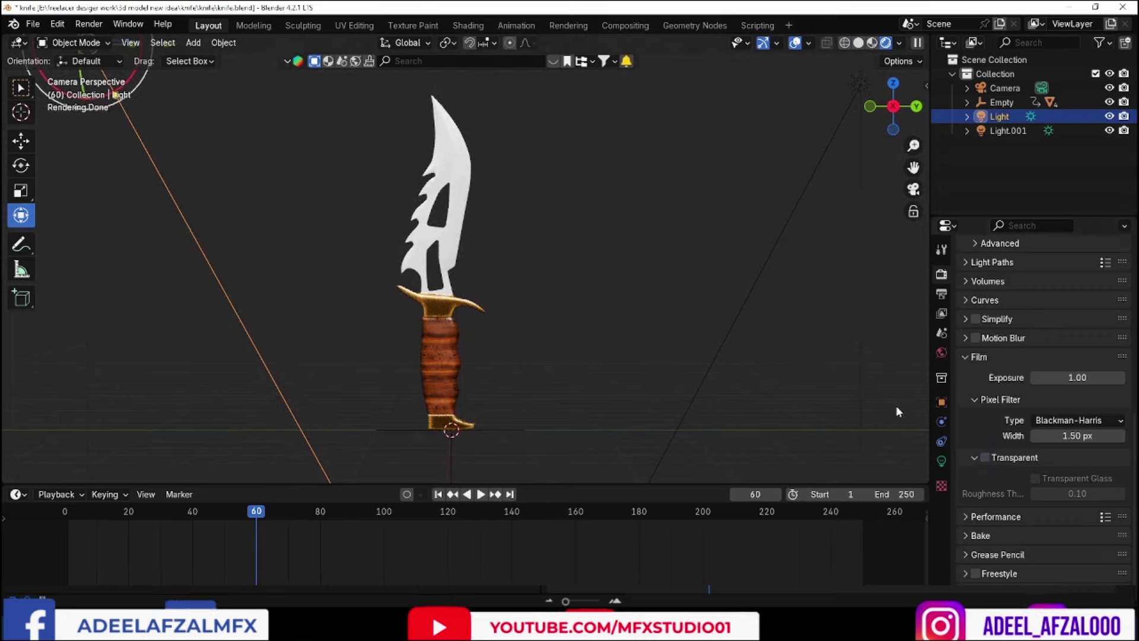
click(985, 457)
scroll(975, 415, up, 2)
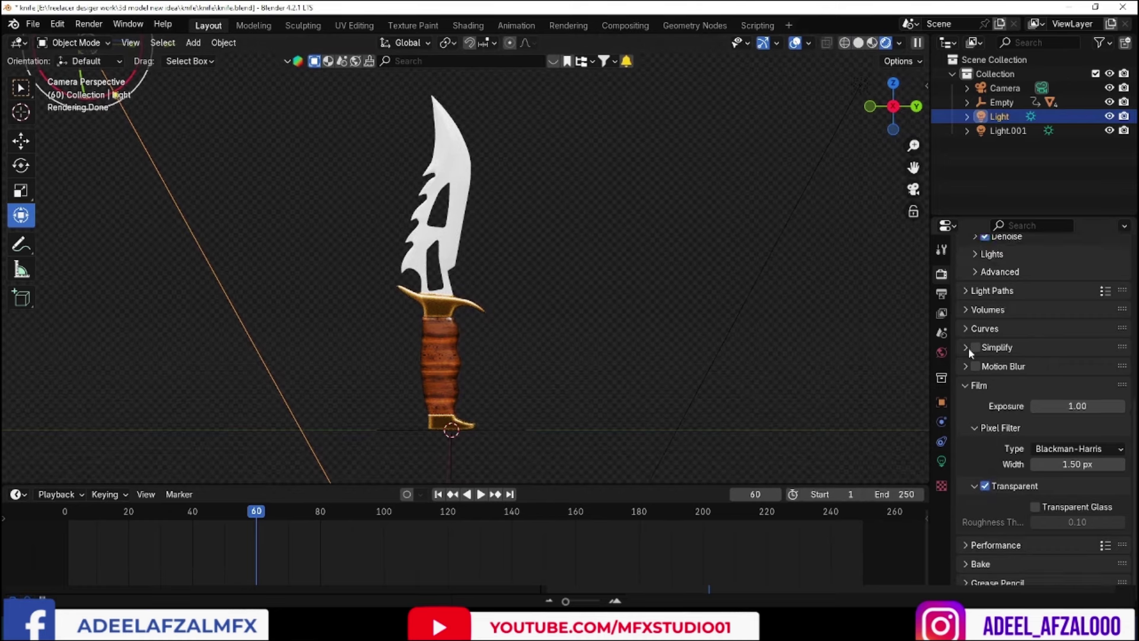
click(976, 382)
Change the output frame rate from 24 to 30 fps at 1920×1080
click(942, 295)
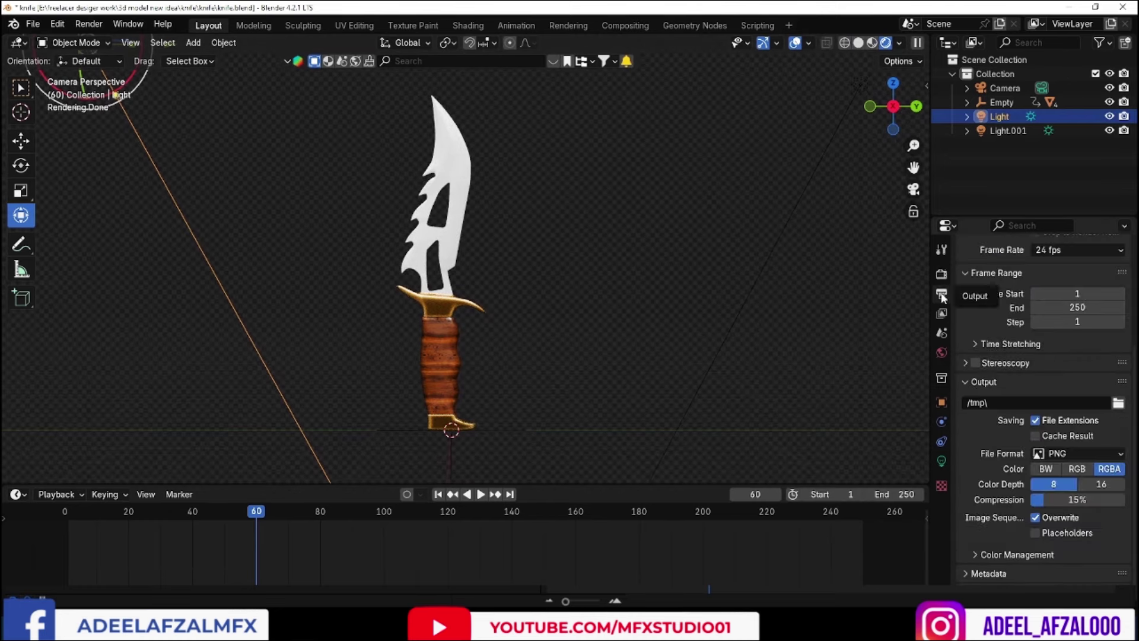
scroll(1044, 386, up, 5)
scroll(1044, 356, up, 1)
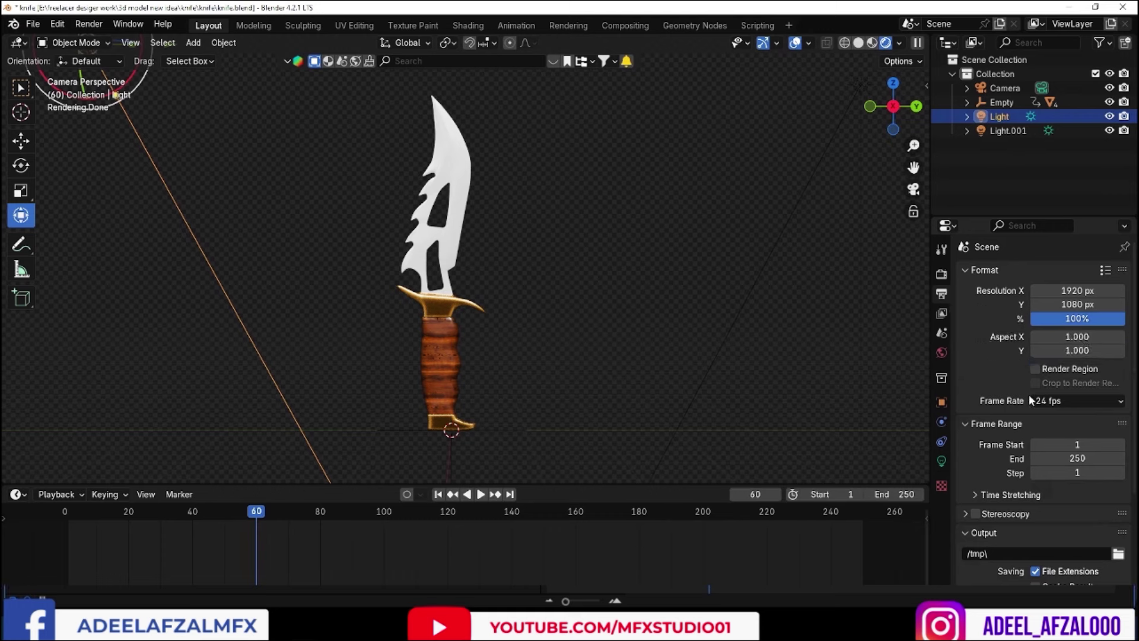
click(1070, 400)
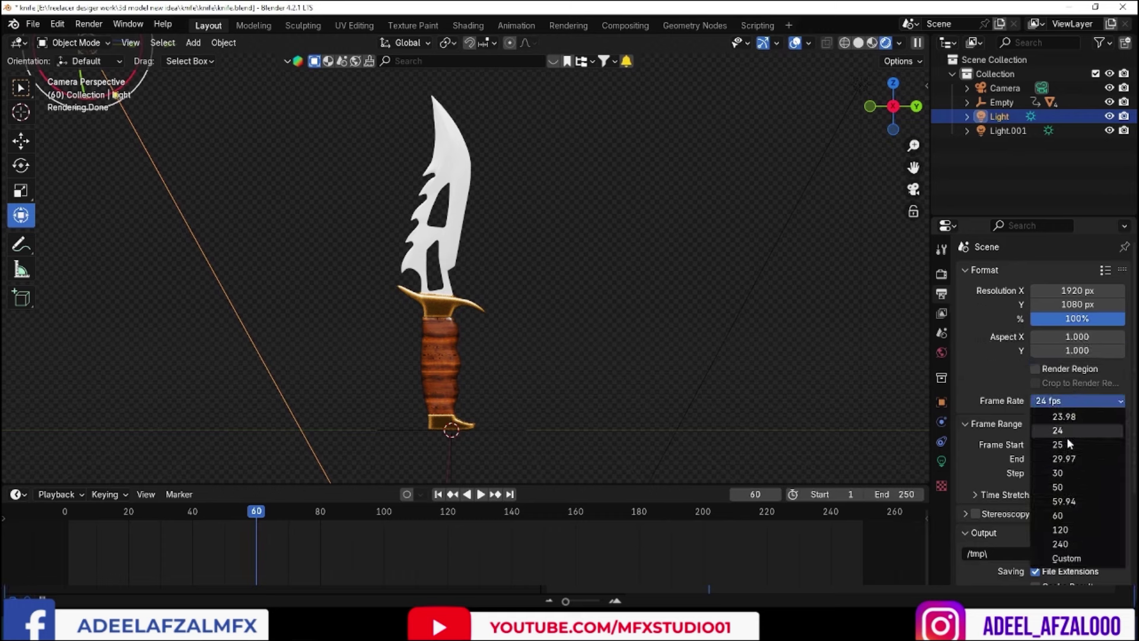
click(1067, 473)
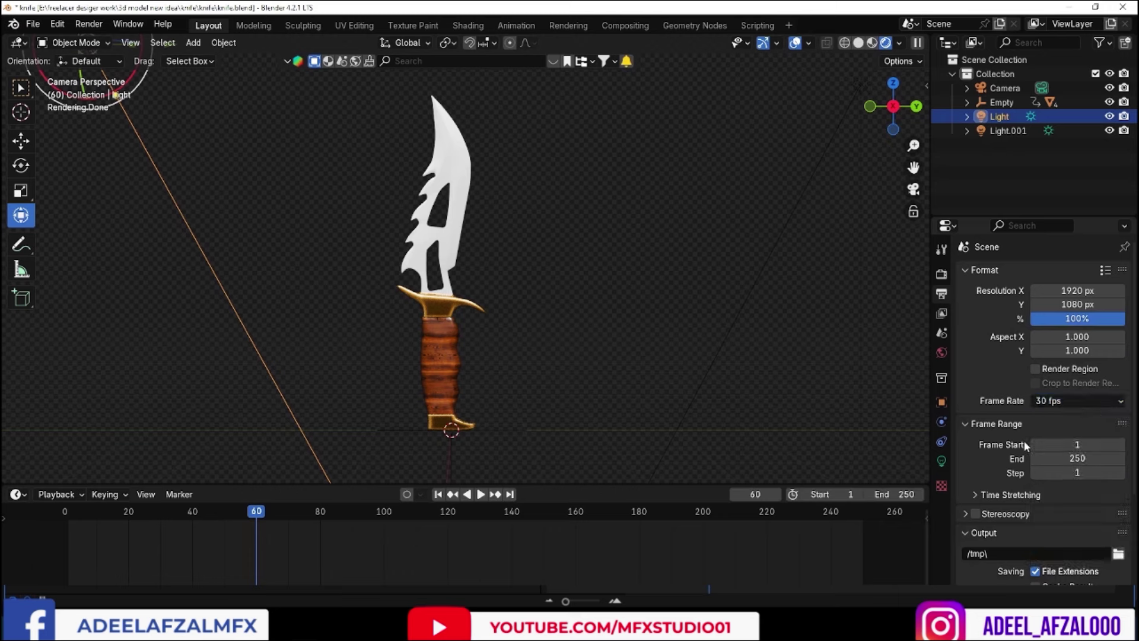
click(1063, 403)
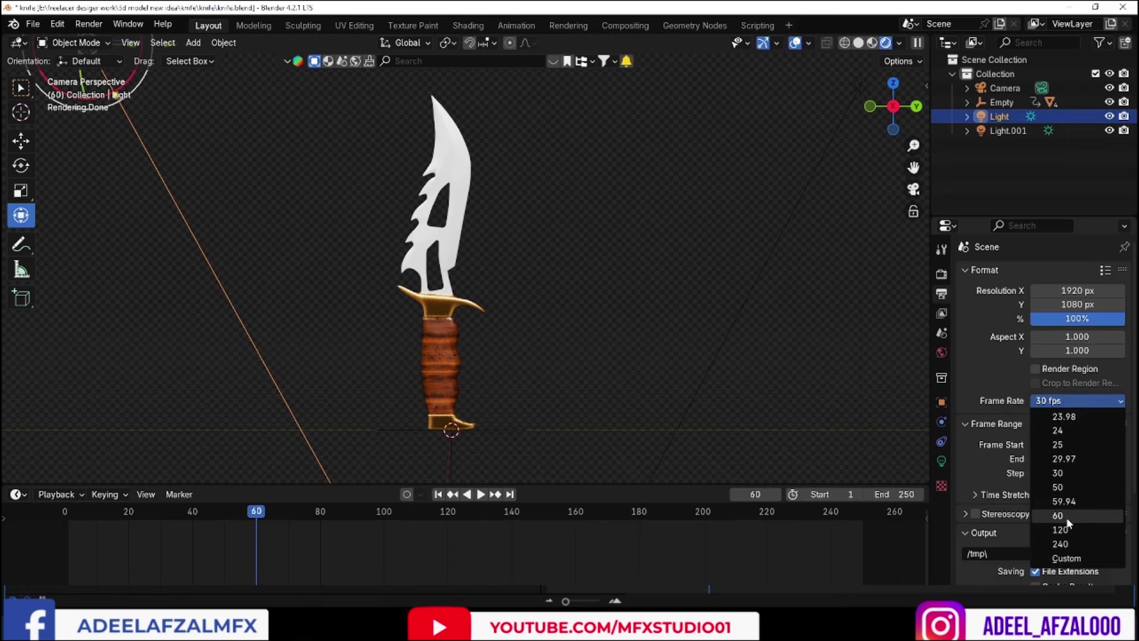
scroll(1044, 415, down, 2)
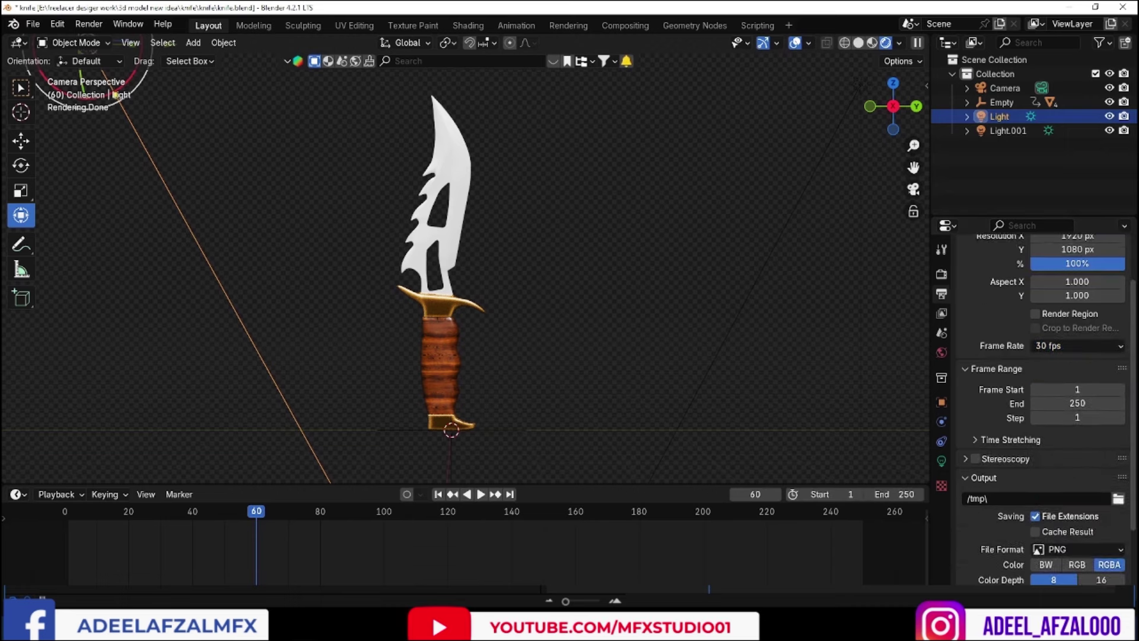
scroll(1044, 416, down, 2)
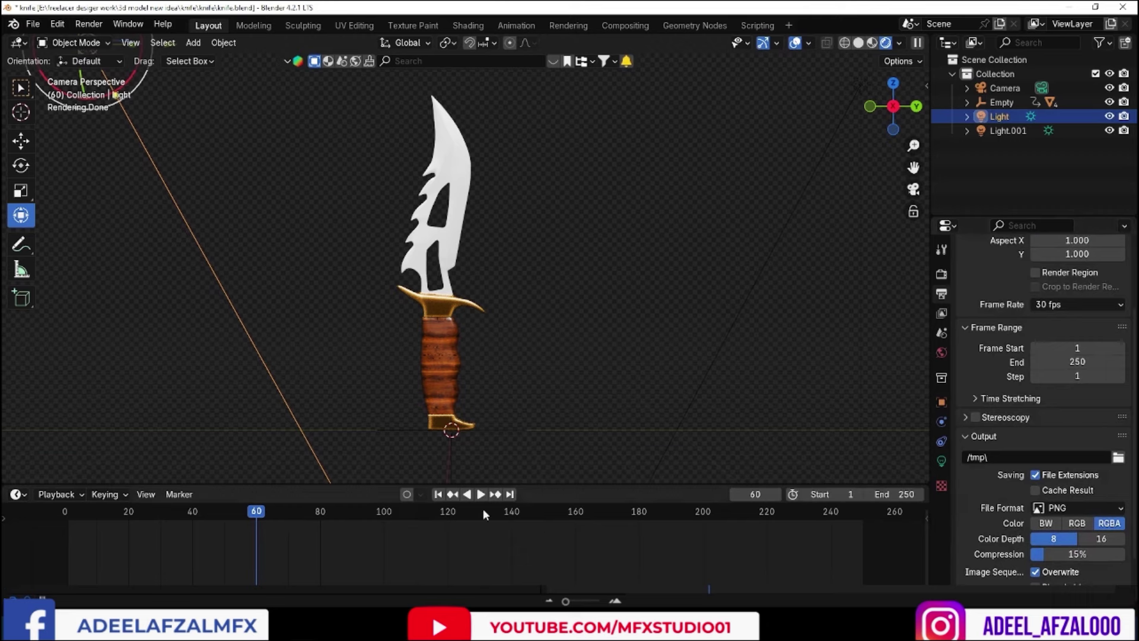
Set the animation's end frame to 50
drag(257, 514, 496, 514)
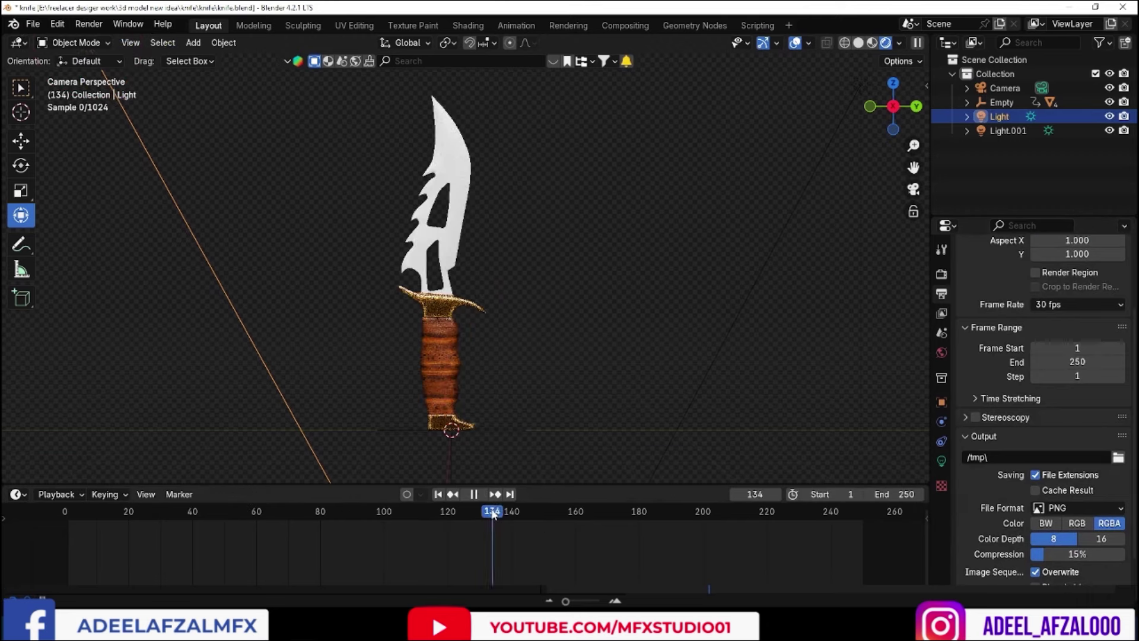
click(1093, 364)
text(50)
key(Return)
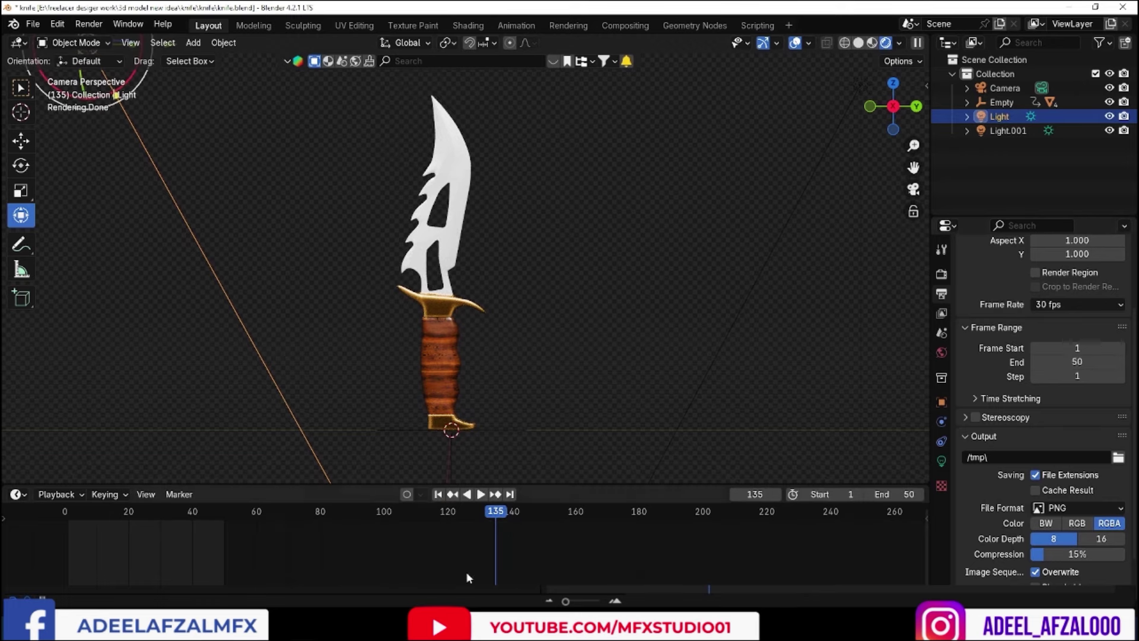
ctrl+scroll(468, 545, left, 5)
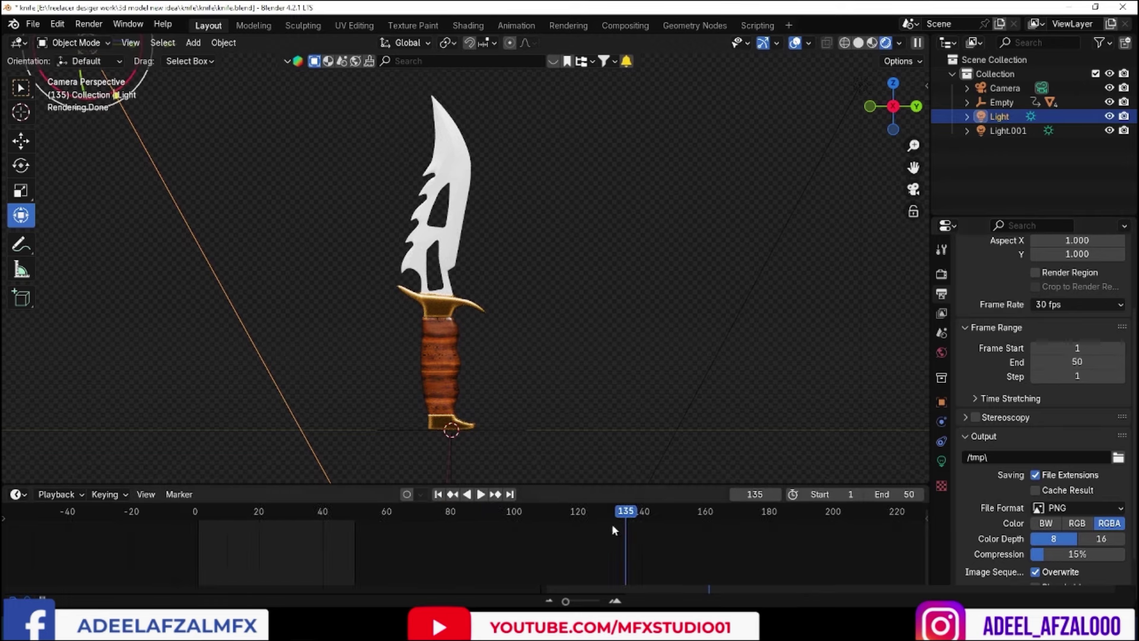
drag(611, 523, 379, 523)
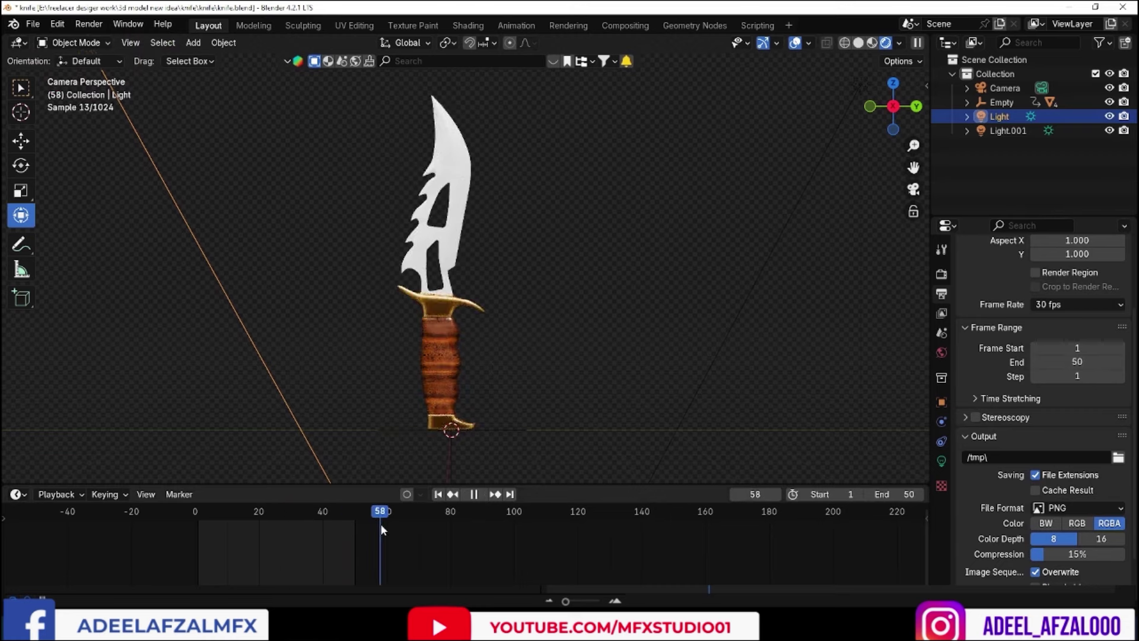
scroll(1089, 374, down, 2)
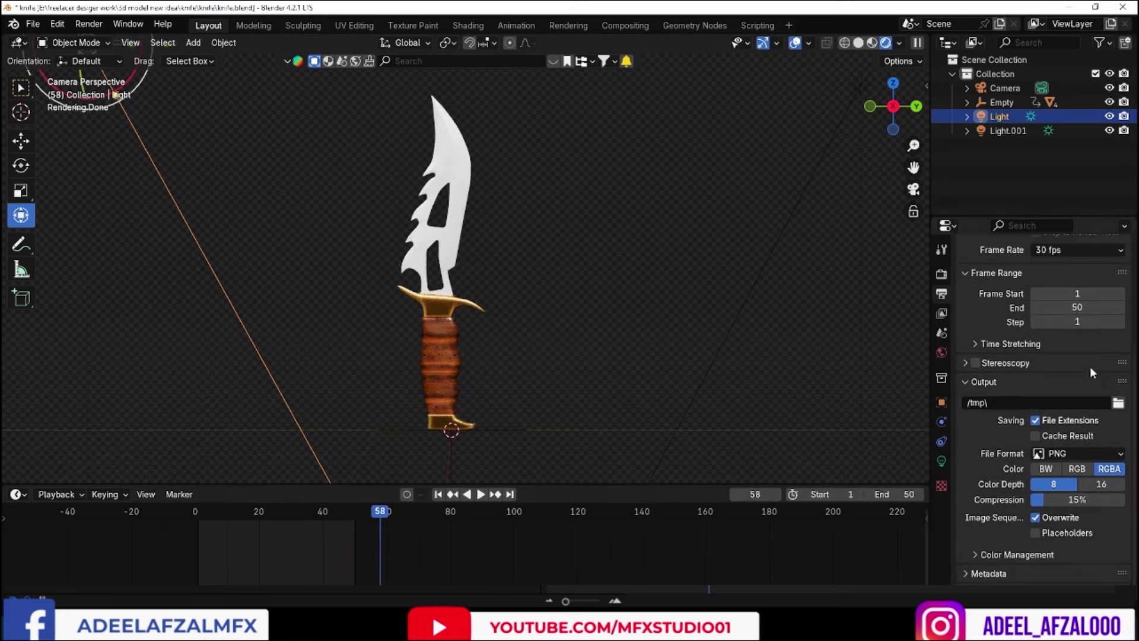
Point the render output to E:\freelacer desiger work\3d model new idea\knife
click(1119, 402)
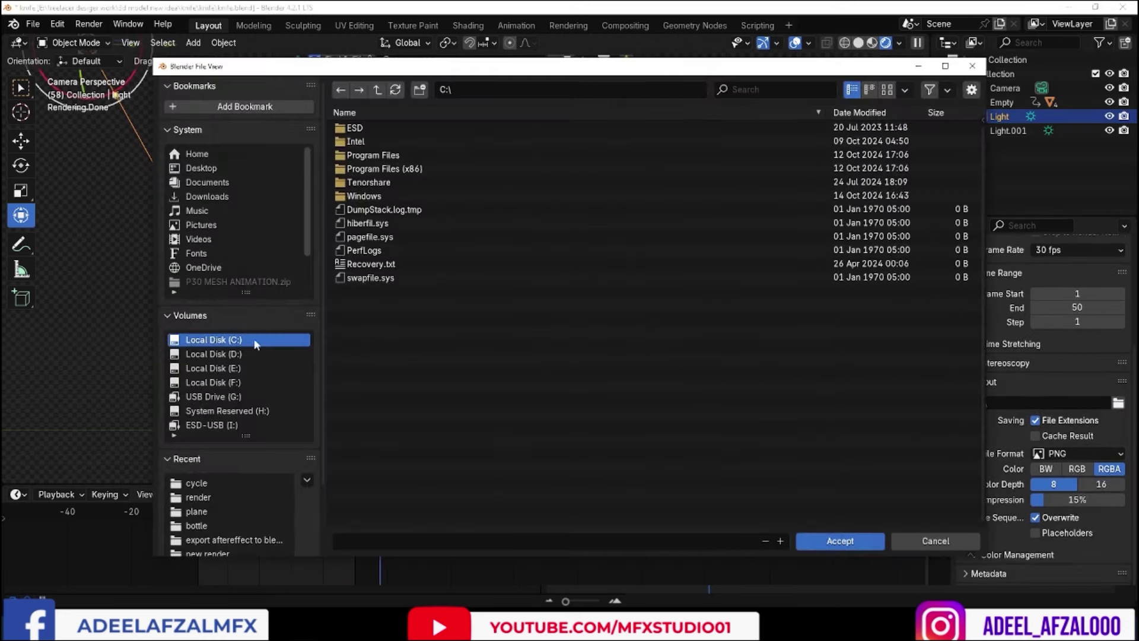
click(240, 367)
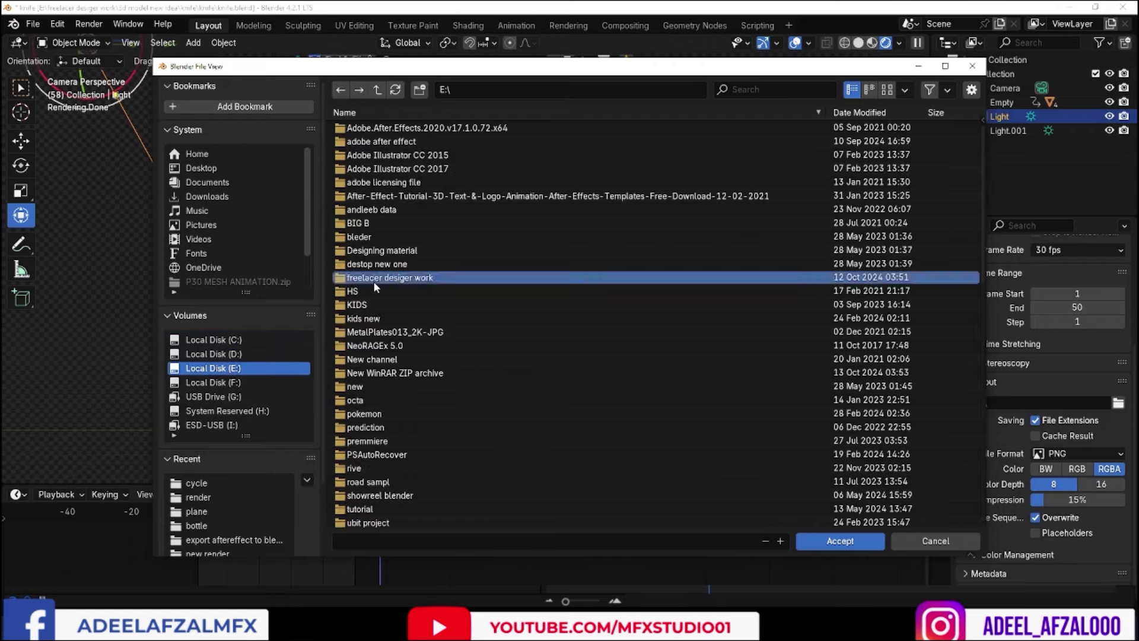
click(372, 281)
double_click(367, 142)
double_click(358, 277)
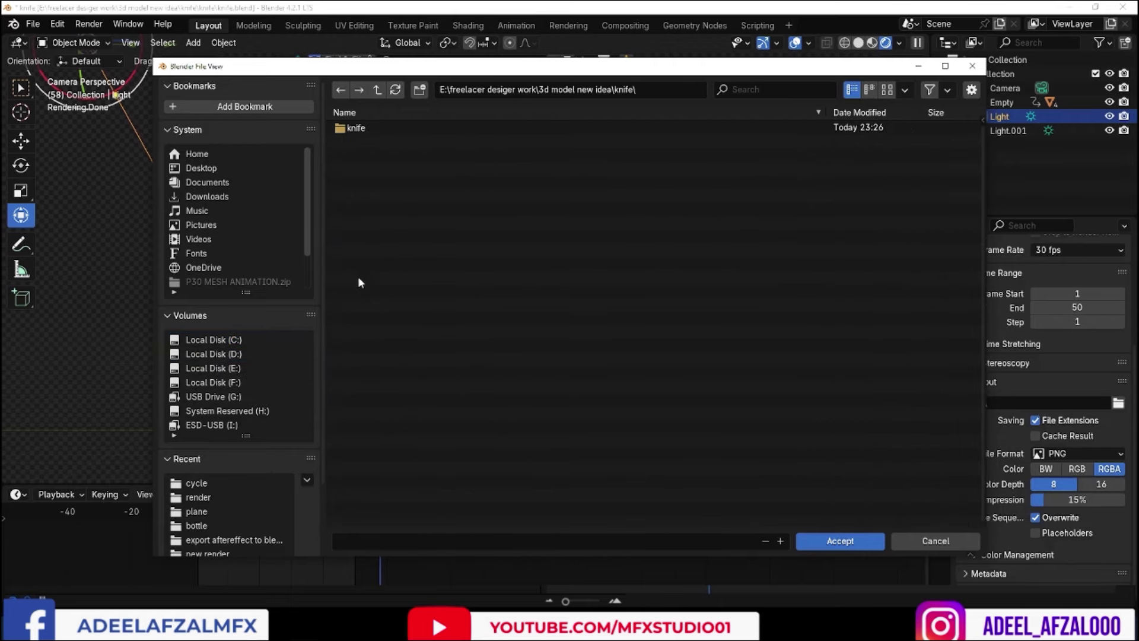
click(810, 542)
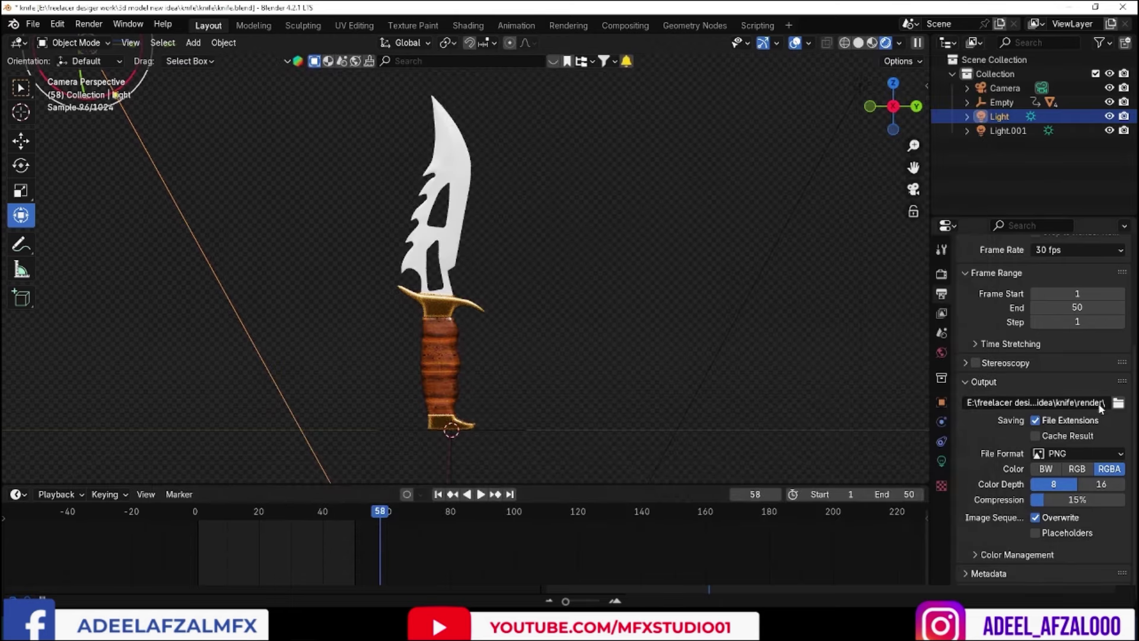
click(1086, 454)
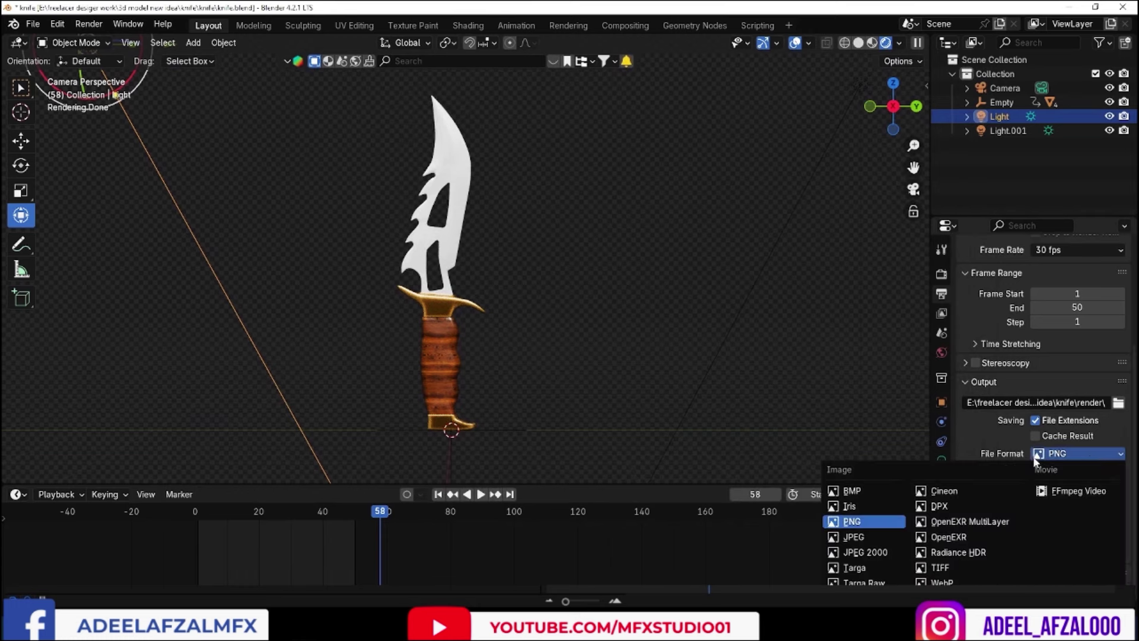
click(1074, 490)
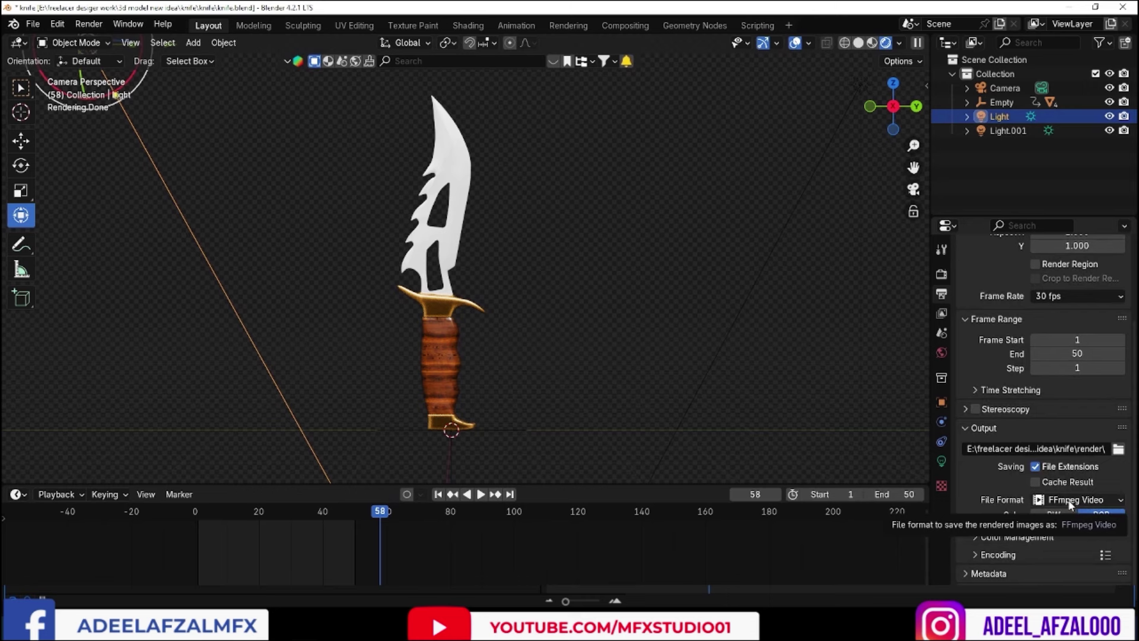
click(1071, 503)
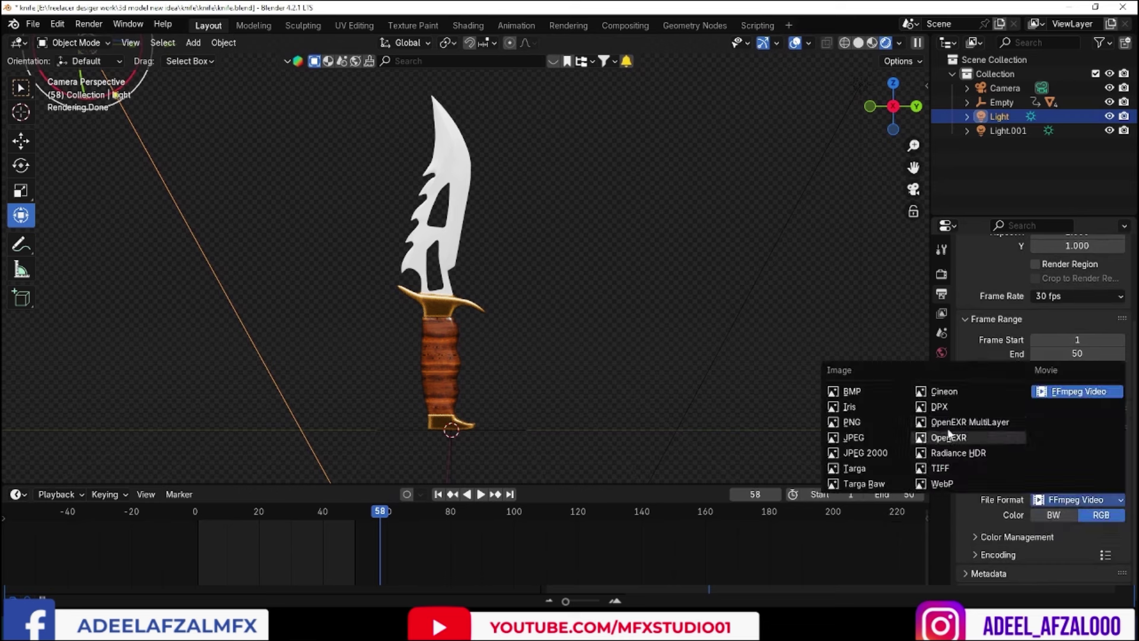
click(867, 422)
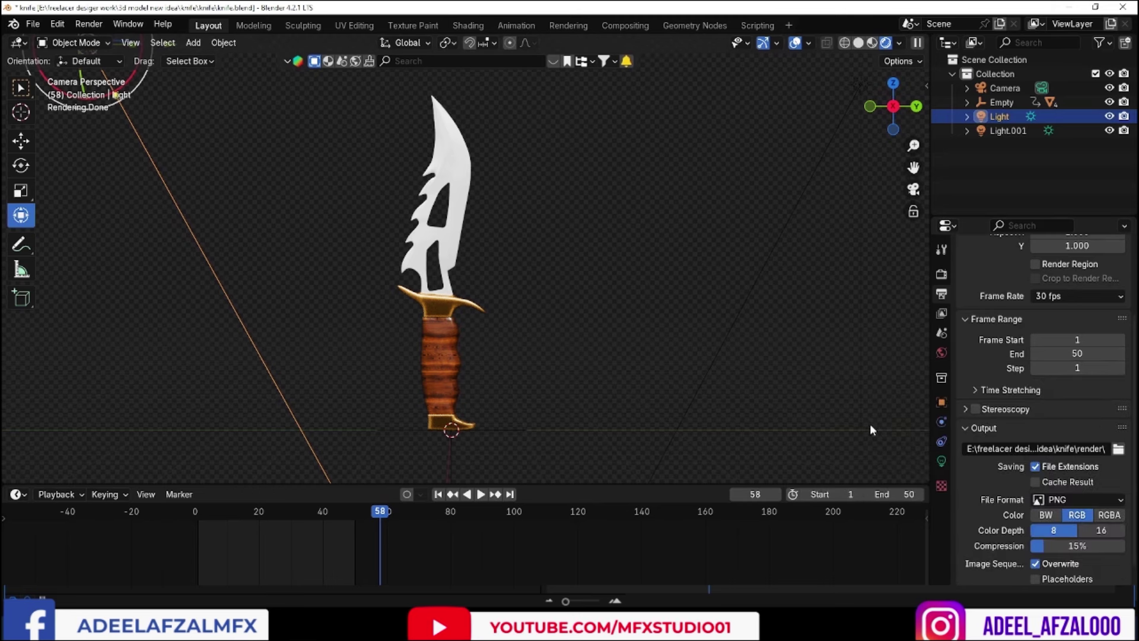
scroll(1135, 445, down, 2)
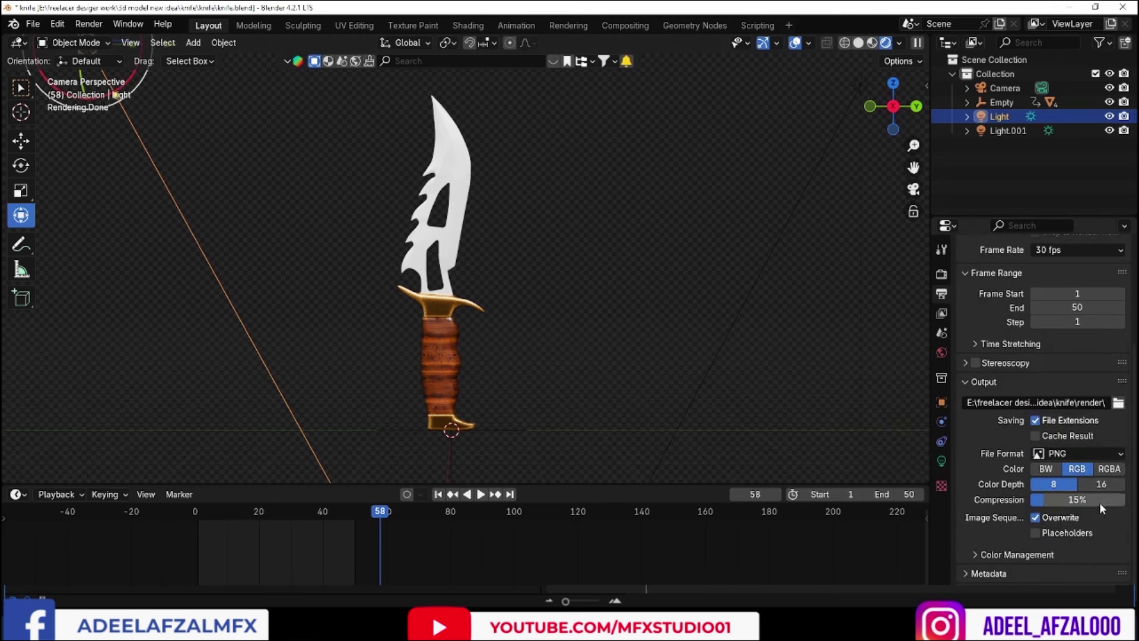
click(1118, 471)
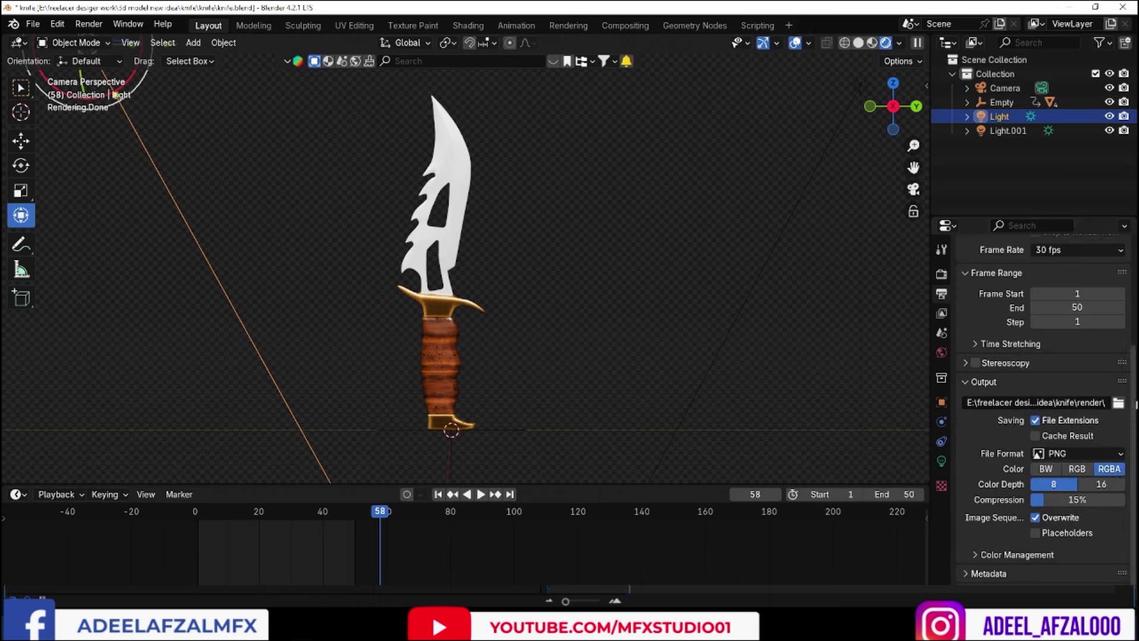
scroll(1044, 451, up, 3)
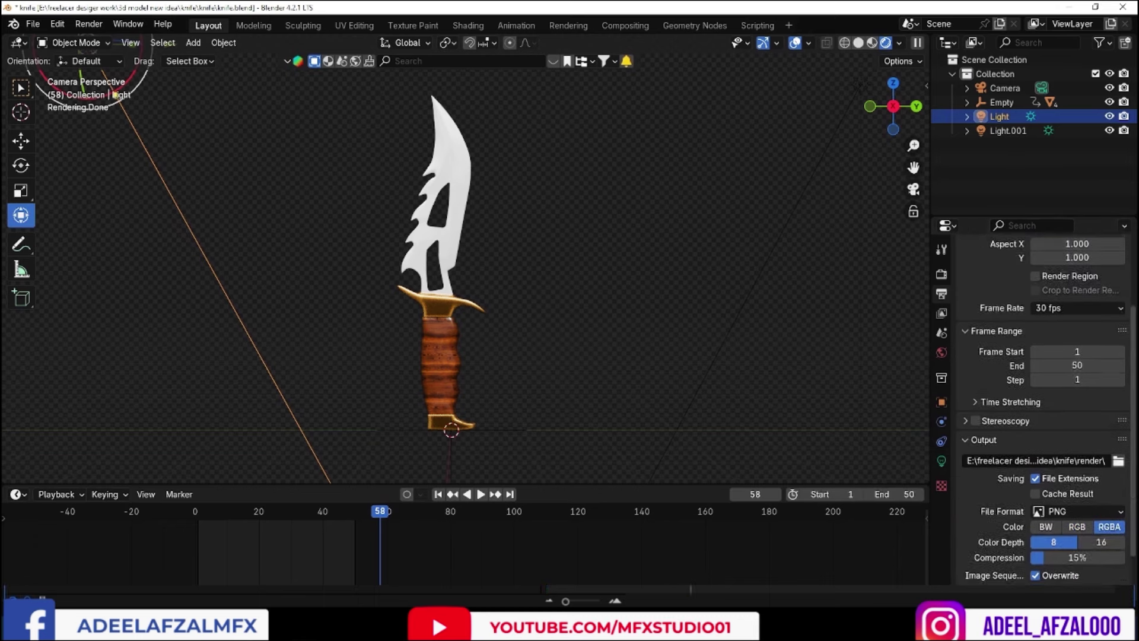
scroll(1044, 415, up, 3)
scroll(1044, 416, down, 6)
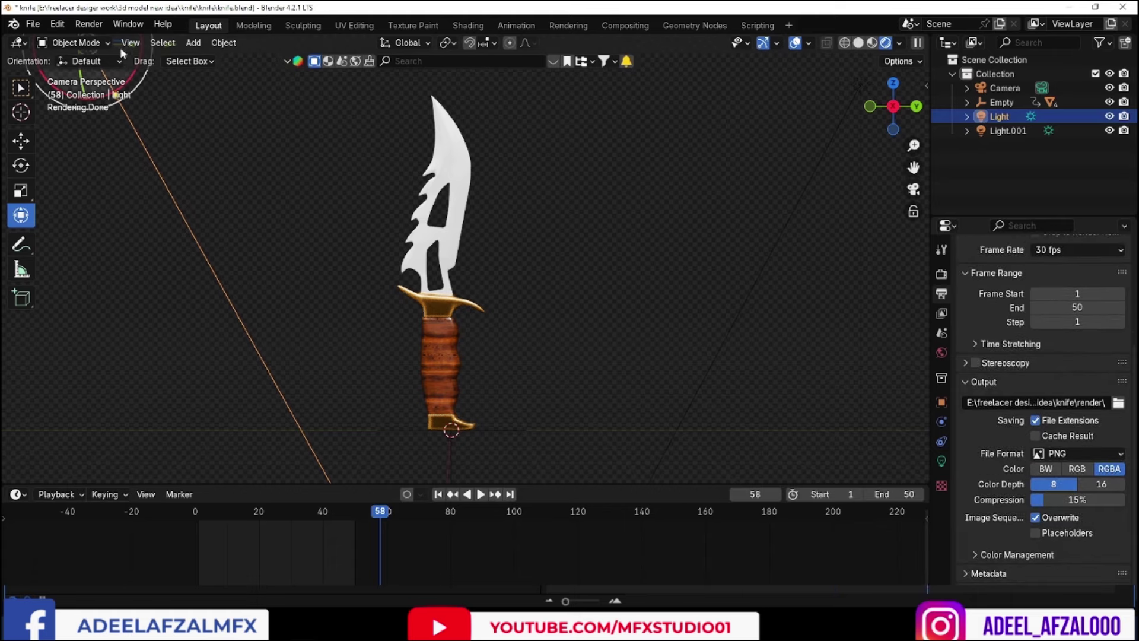
Render a test image of the knife and view the scene from the right side
click(89, 24)
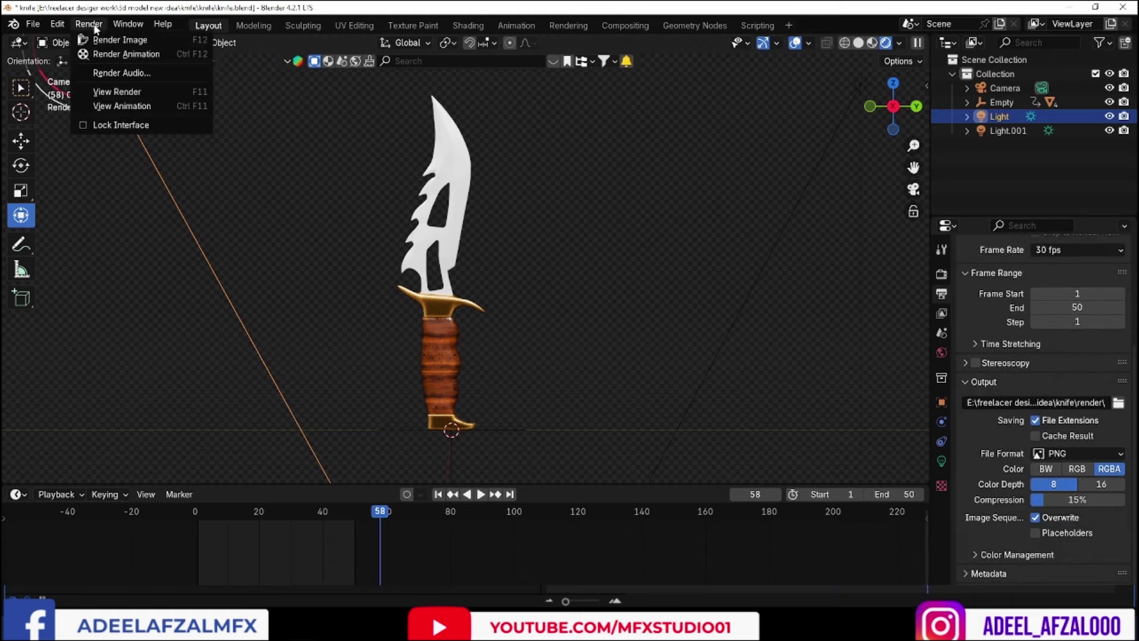
click(137, 43)
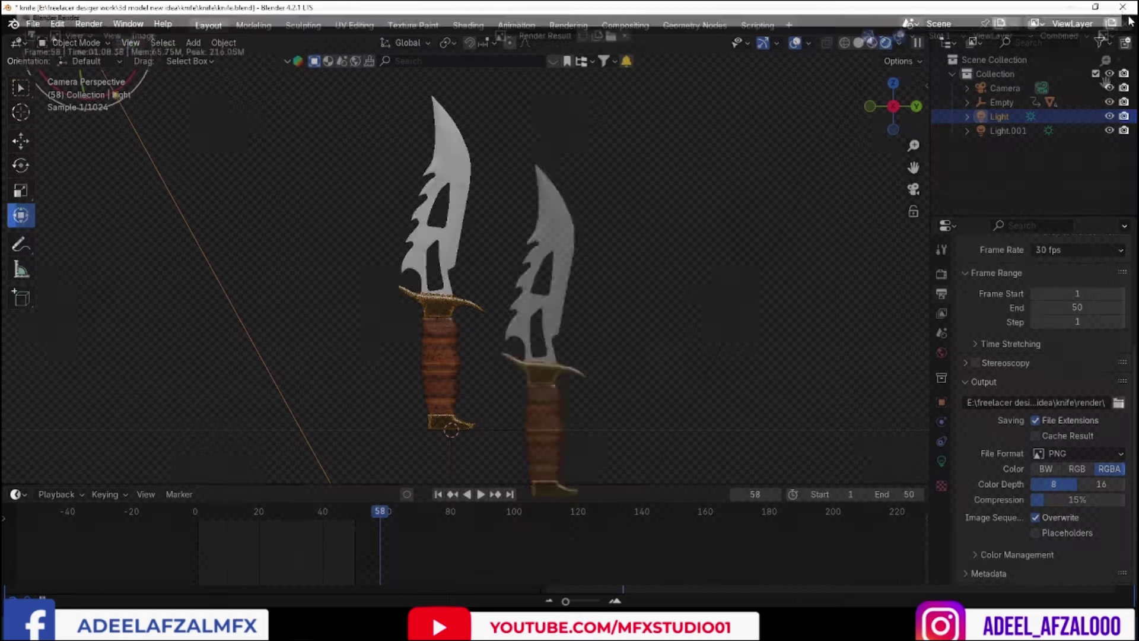
scroll(913, 148, down, 3)
key(KP_3)
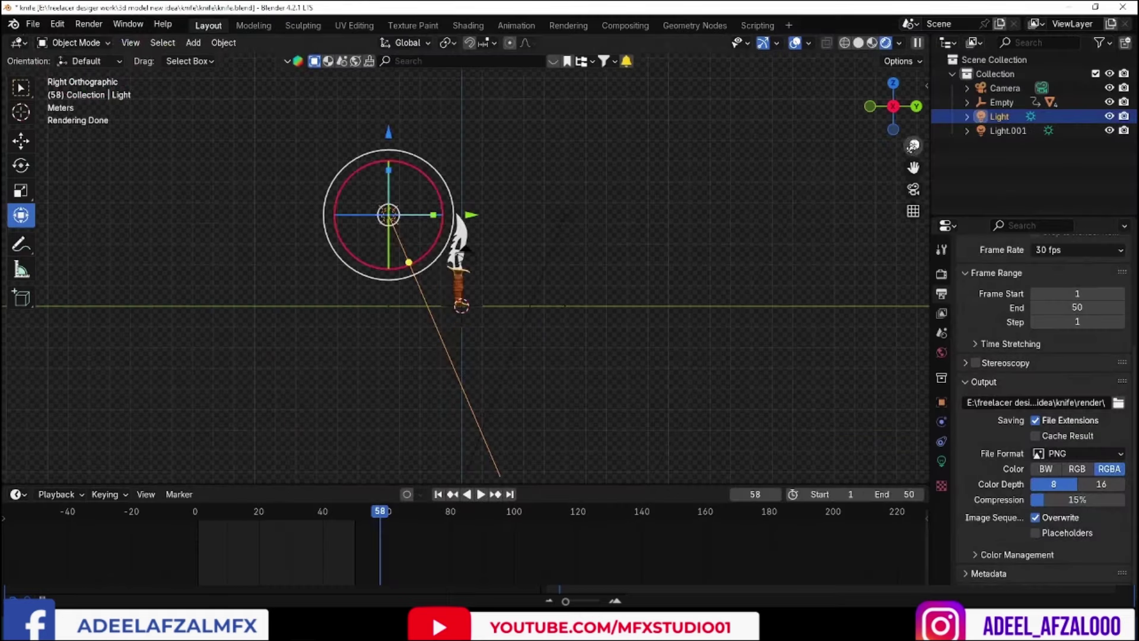
scroll(465, 258, up, 4)
Select the camera, look through it, and show its 50 mm Perspective lens settings
click(466, 258)
click(913, 190)
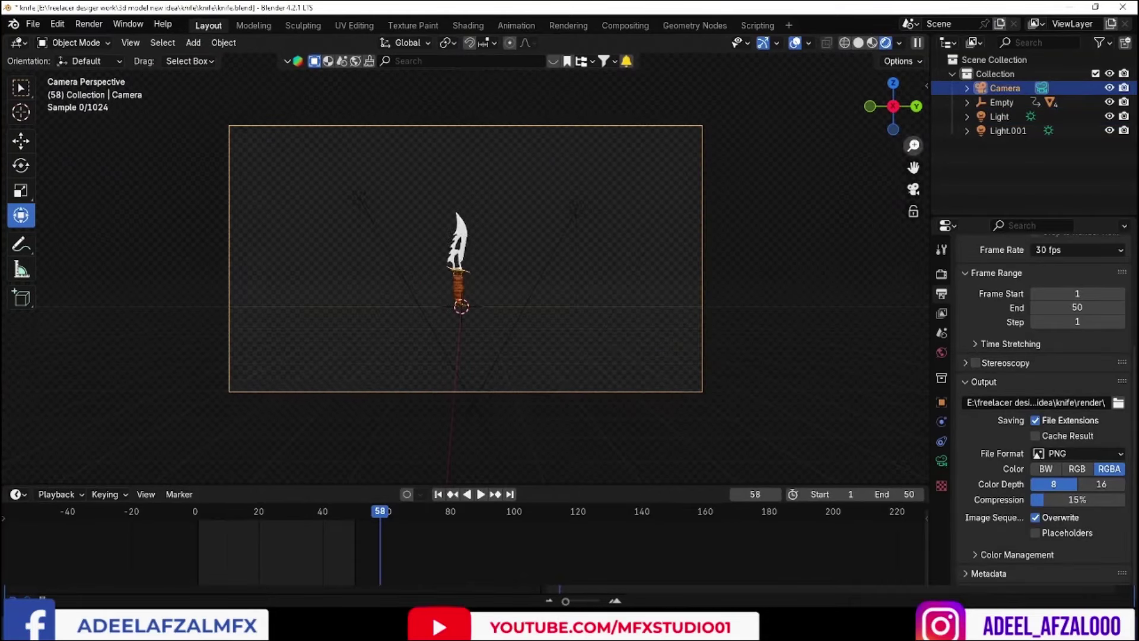
click(942, 460)
scroll(1127, 344, up, 4)
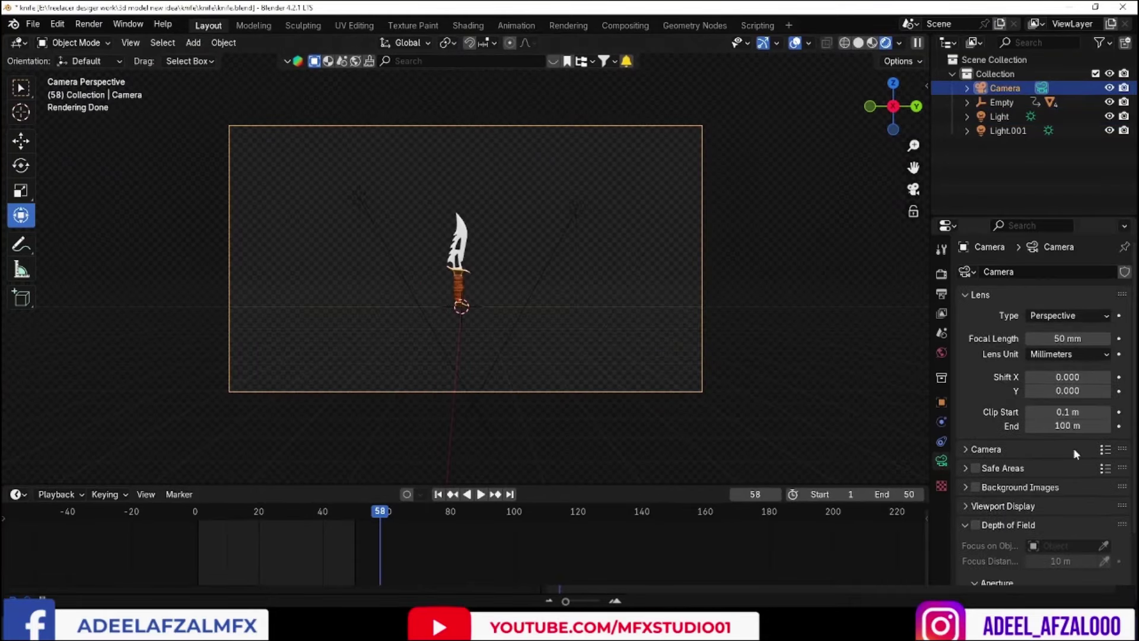
Render another test frame with F12, close it, and move to frame 53
key(F12)
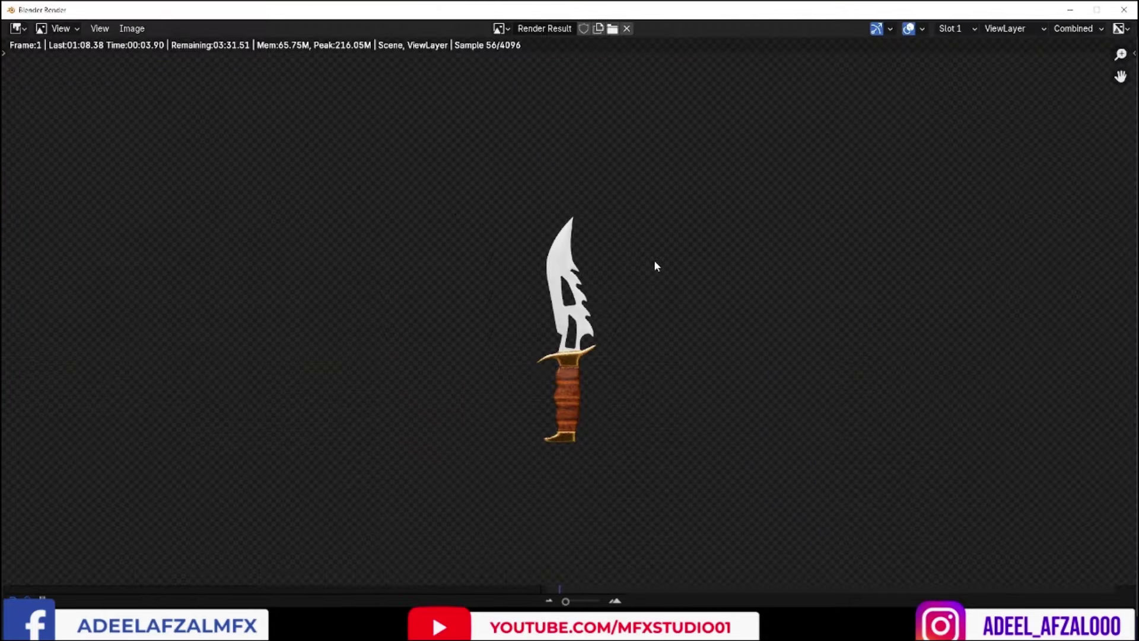
click(1124, 10)
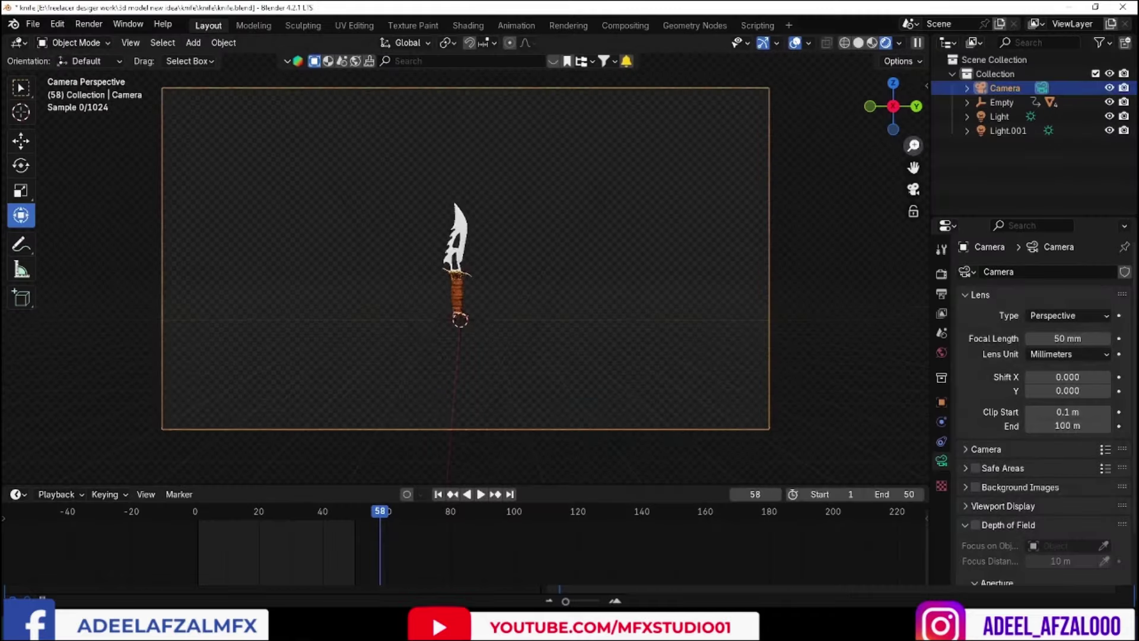
scroll(483, 265, up, 2)
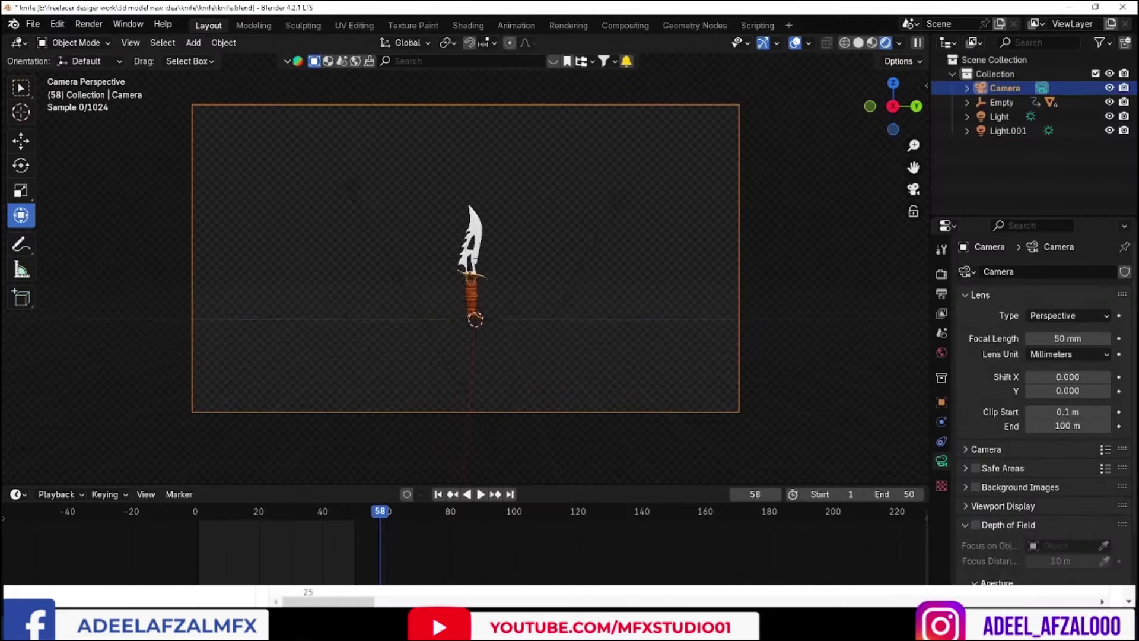
scroll(480, 267, up, 1)
scroll(480, 268, up, 1)
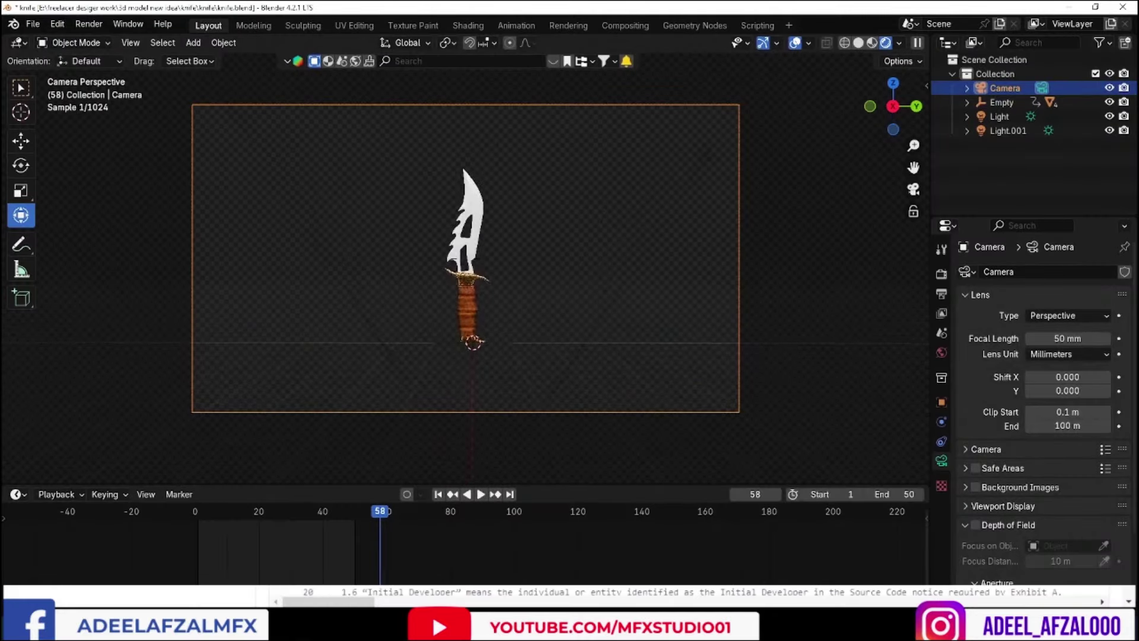
scroll(477, 270, up, 1)
drag(215, 512, 364, 515)
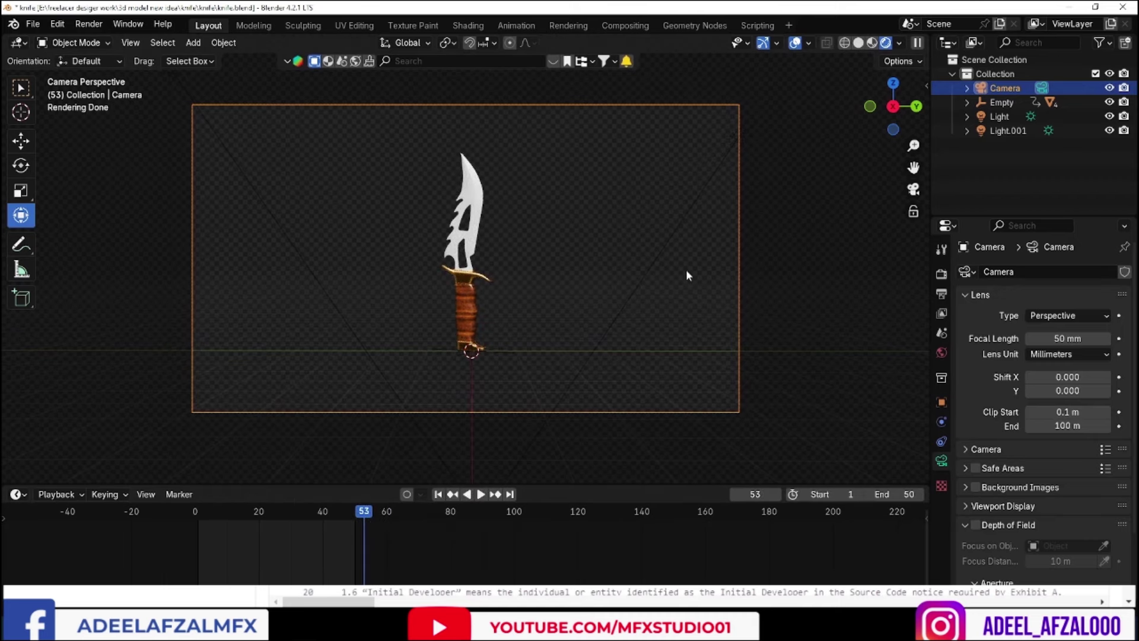
Set the Cycles render noise threshold to 0.1 in the Sampling settings
click(941, 274)
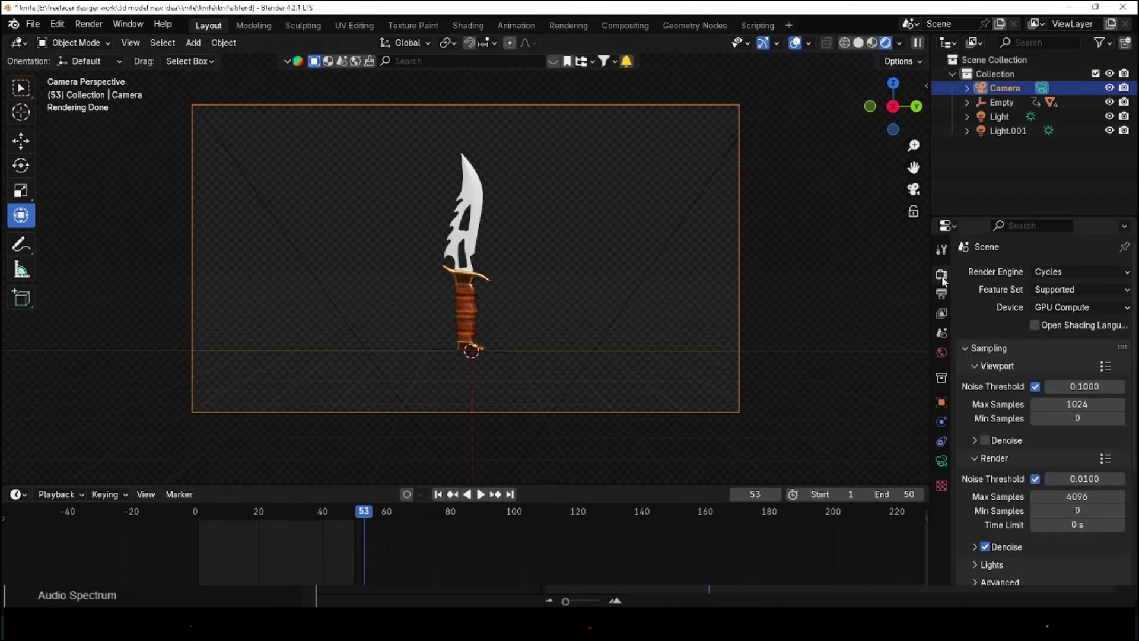
scroll(1091, 283, down, 4)
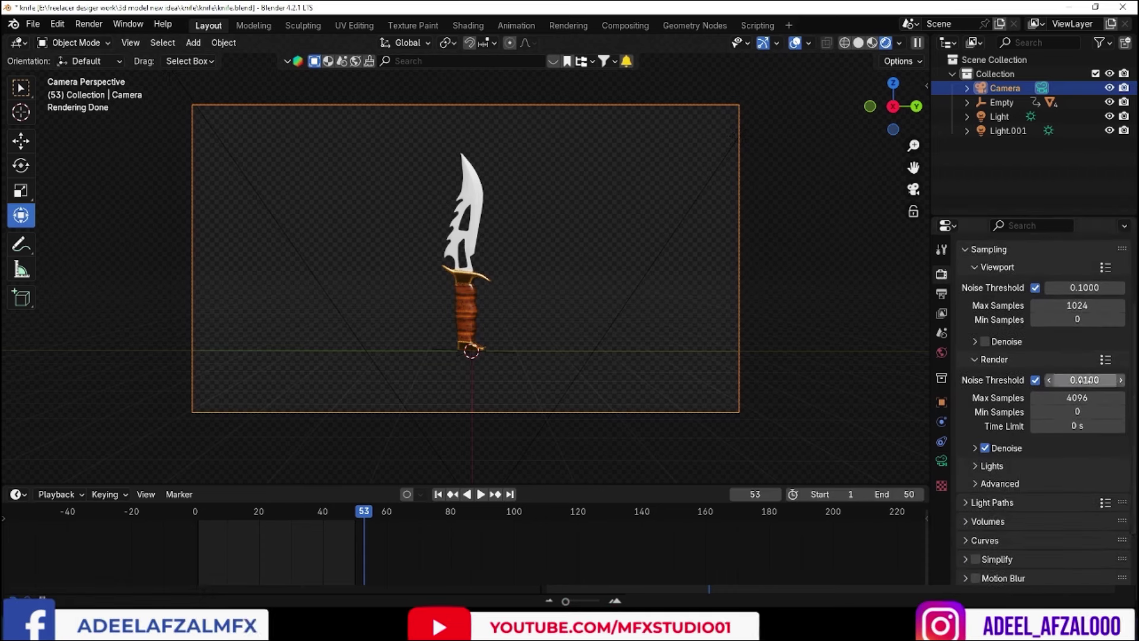
click(1076, 380)
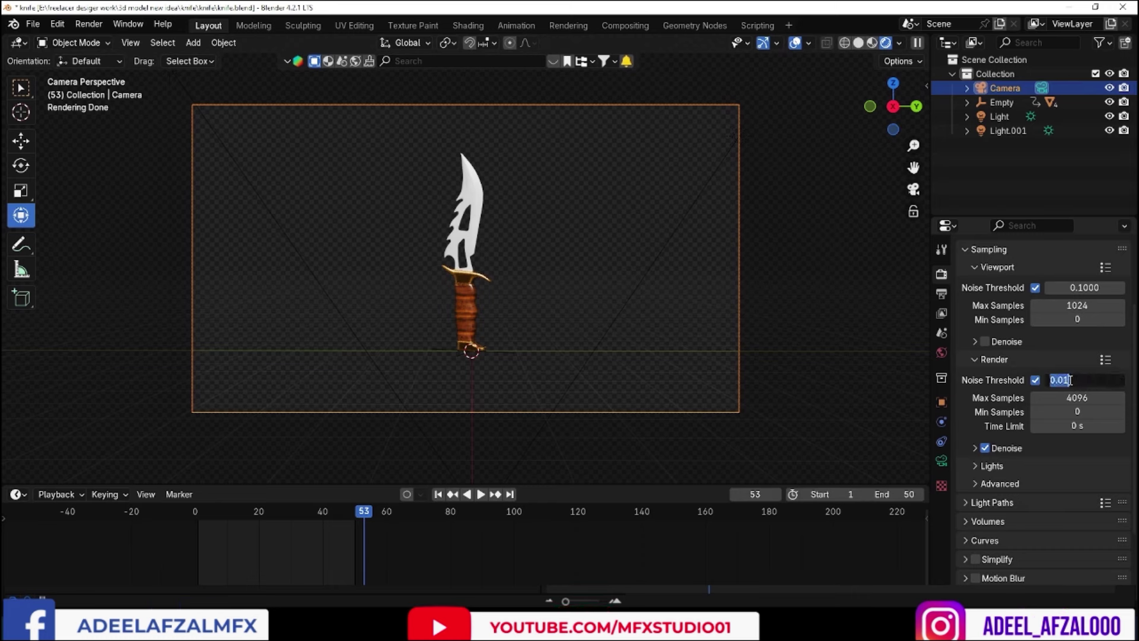
click(1062, 380)
text(1000)
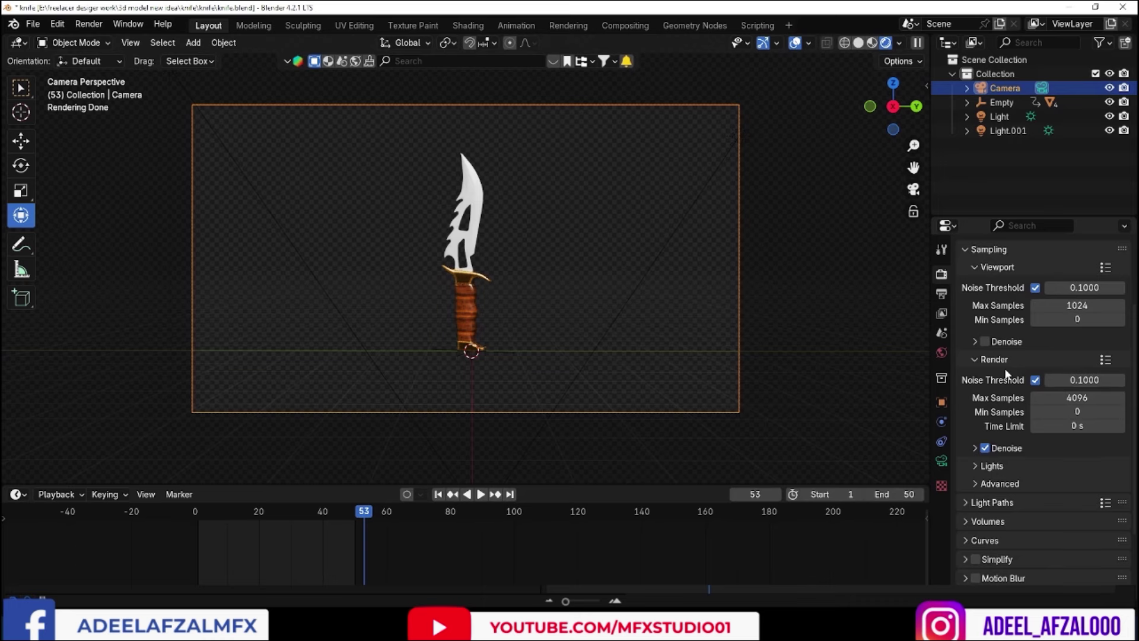
key(Return)
scroll(1136, 323, up, 2)
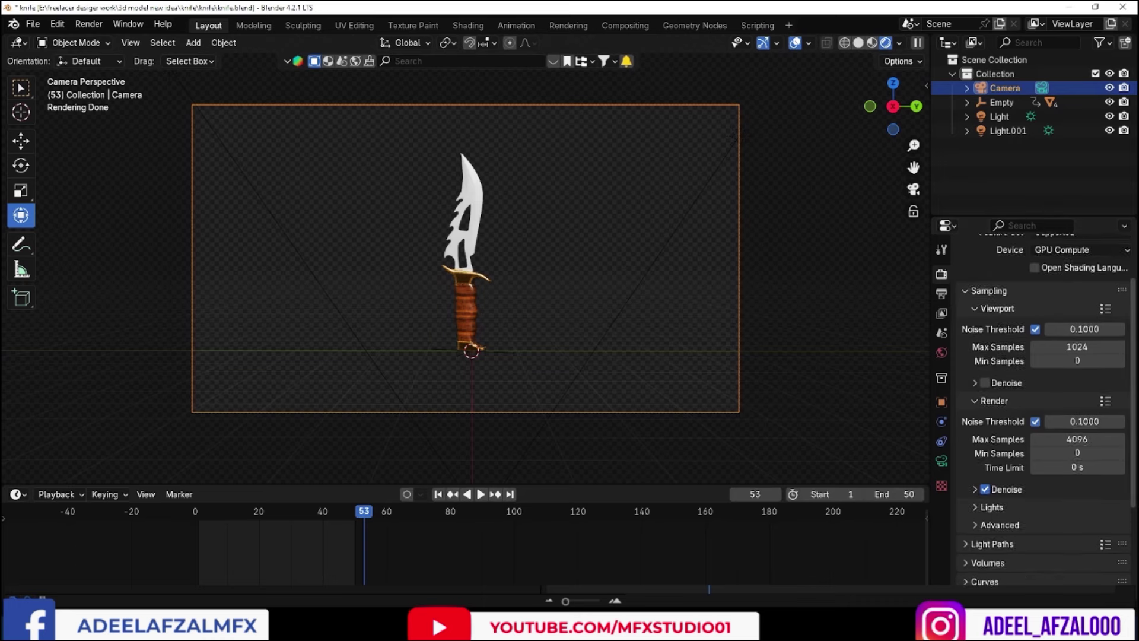
scroll(1137, 323, up, 1)
scroll(1136, 322, down, 1)
scroll(1130, 322, down, 1)
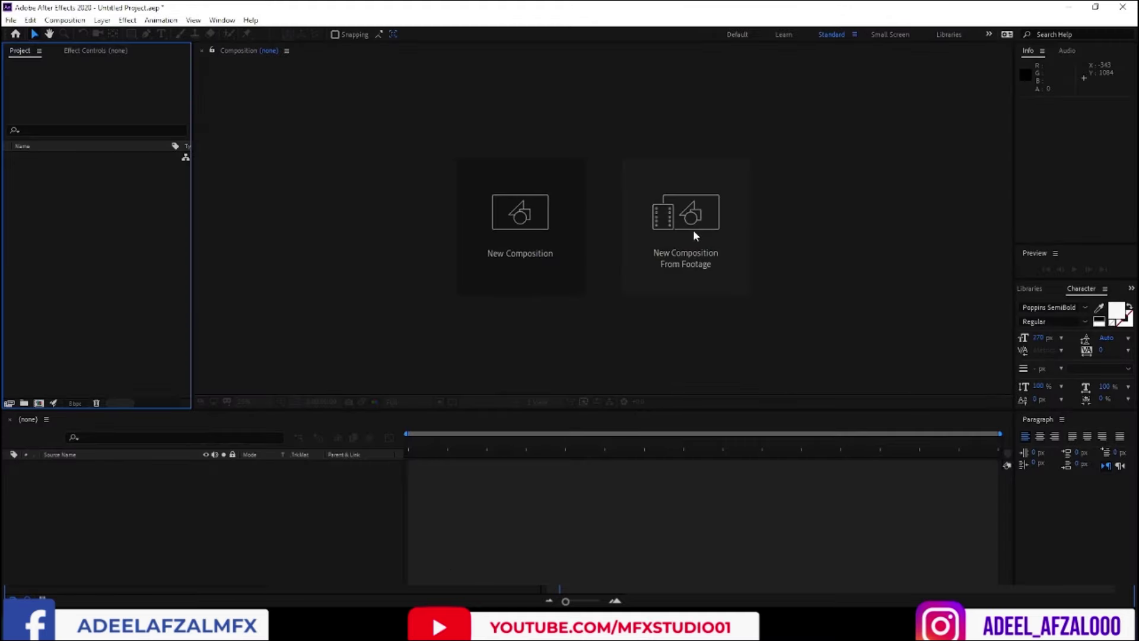
Import all knife render PNG frames as one [0001-0050].png sequence
right_click(77, 296)
mouse_move(106, 352)
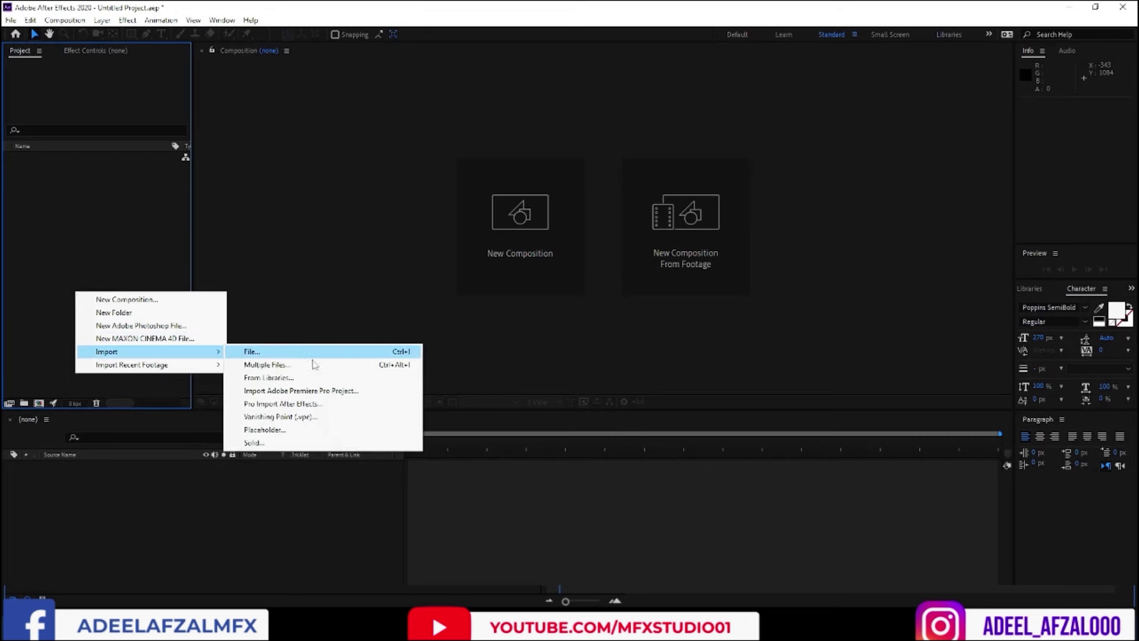
click(316, 365)
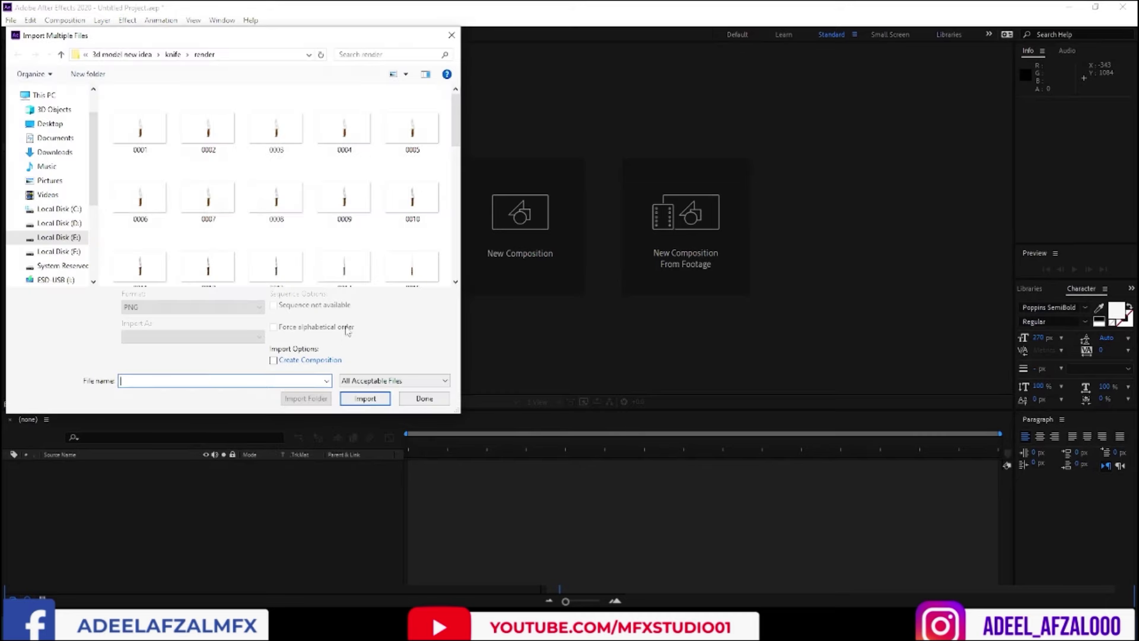
click(123, 128)
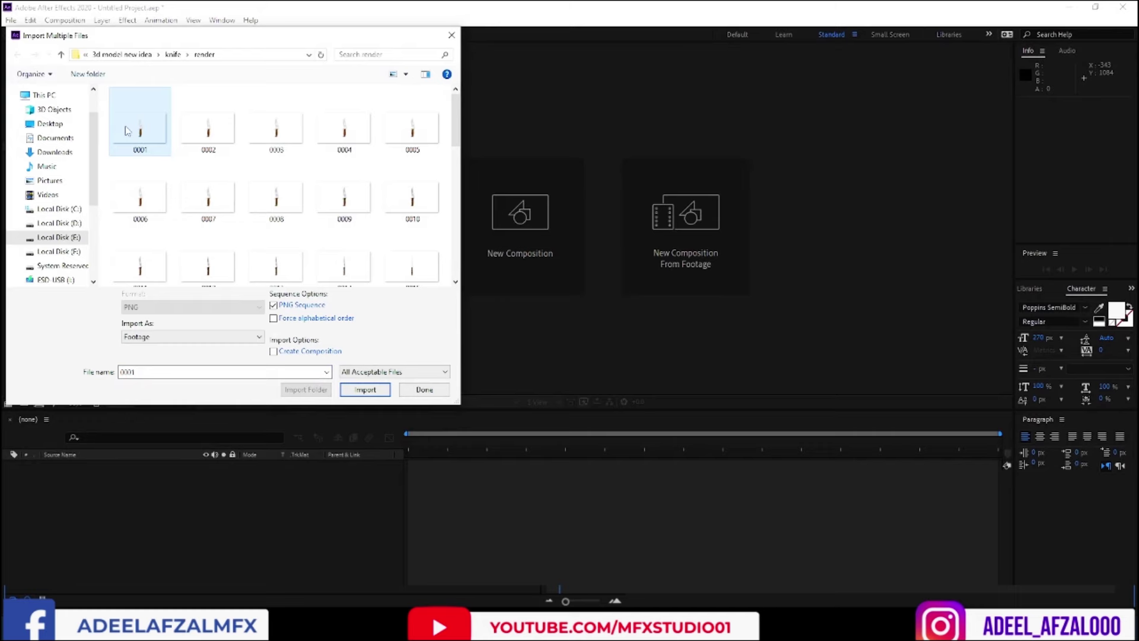
key(ctrl+a)
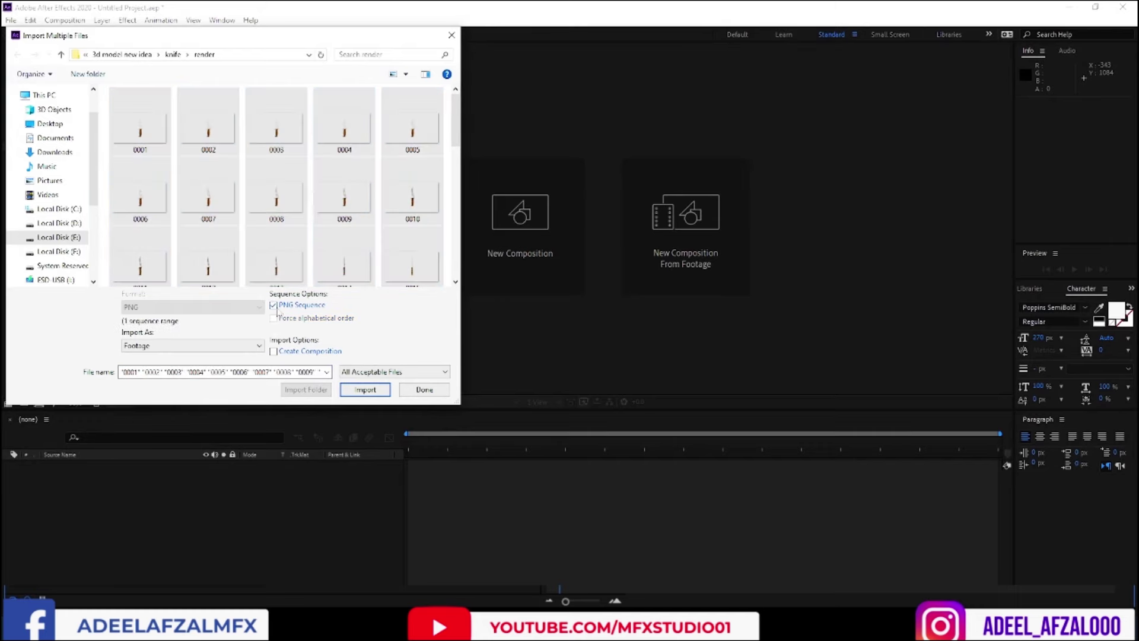
click(366, 391)
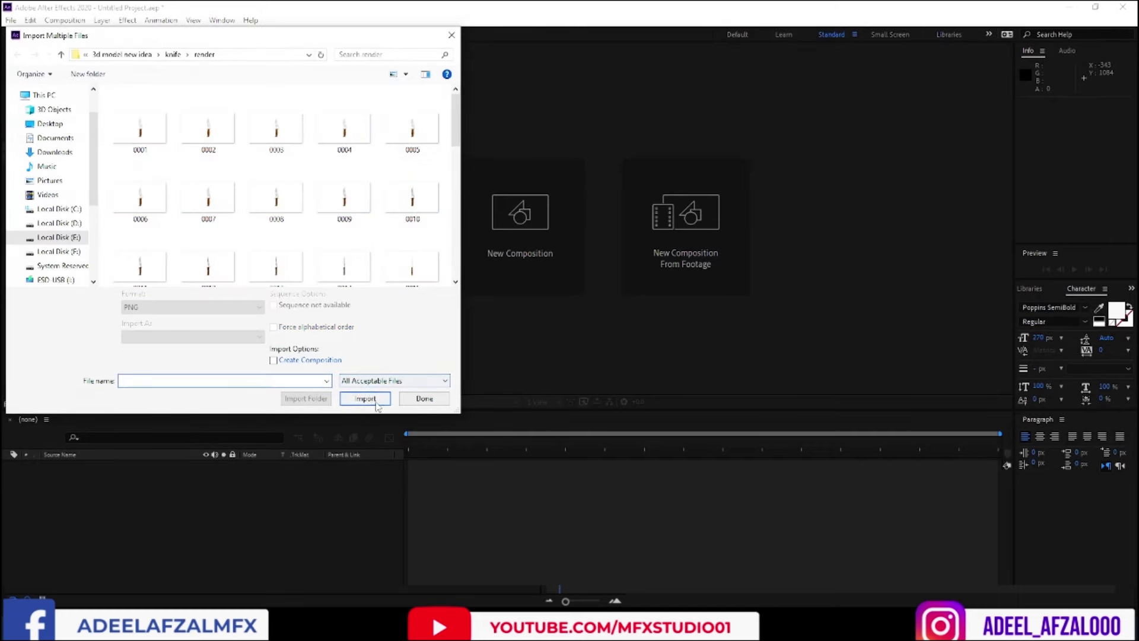
click(443, 402)
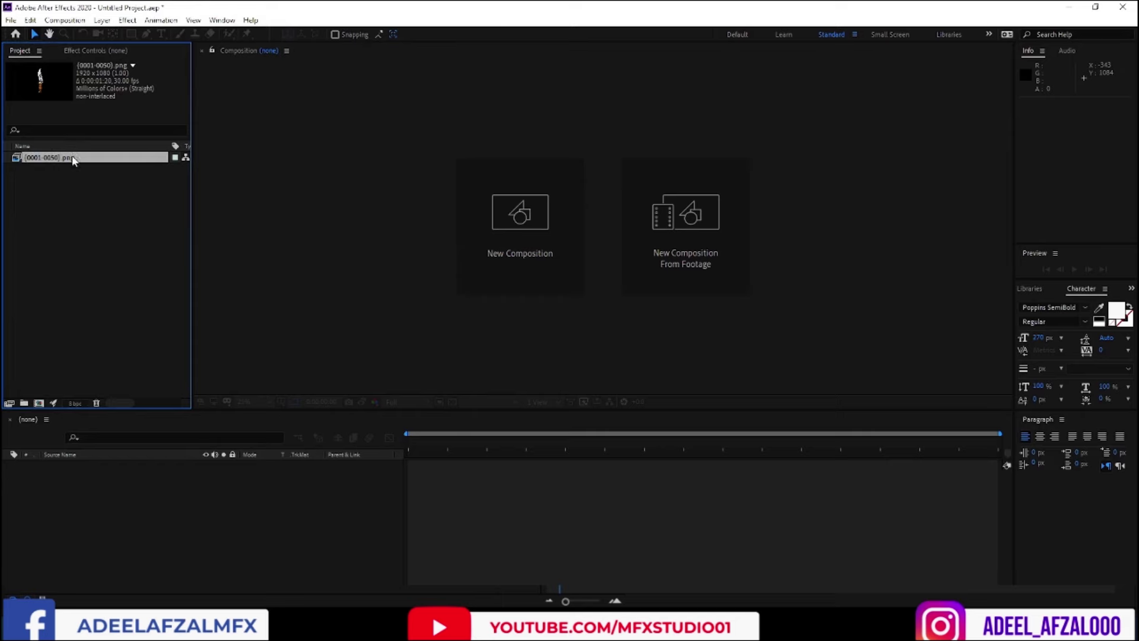
Create a composition from the knife sequence and preview it around one second
drag(151, 542, 166, 519)
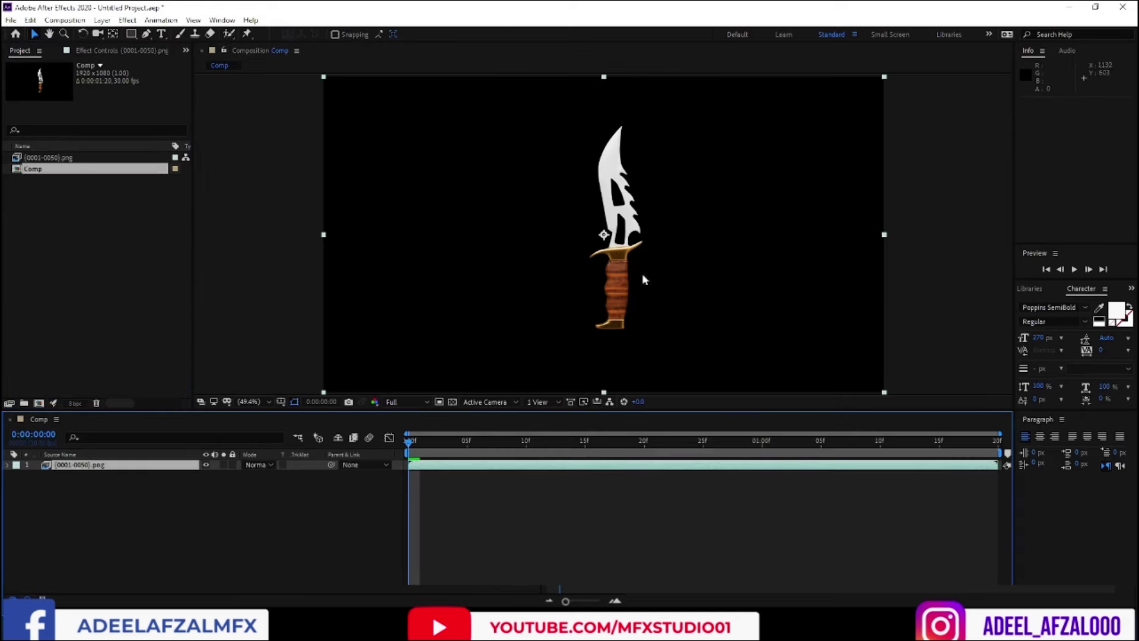
mouse_move(428, 457)
mouse_down()
mouse_move(755, 451)
mouse_move(608, 451)
mouse_up()
click(193, 526)
Add a Medium Turquoise solid and place it beneath the knife layer
right_click(194, 524)
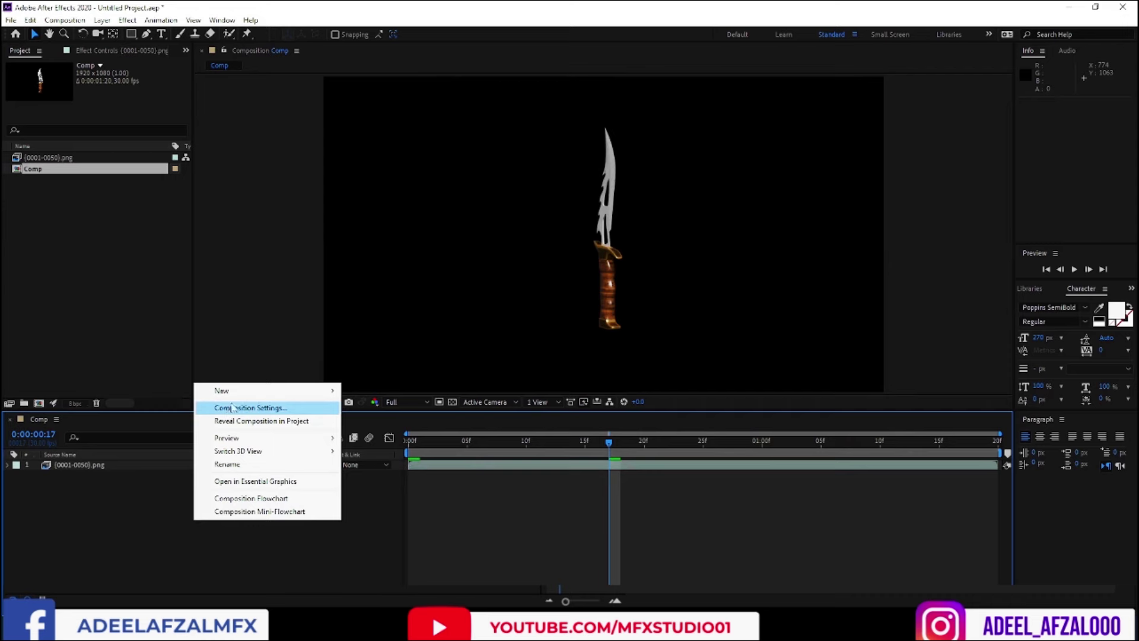
click(394, 420)
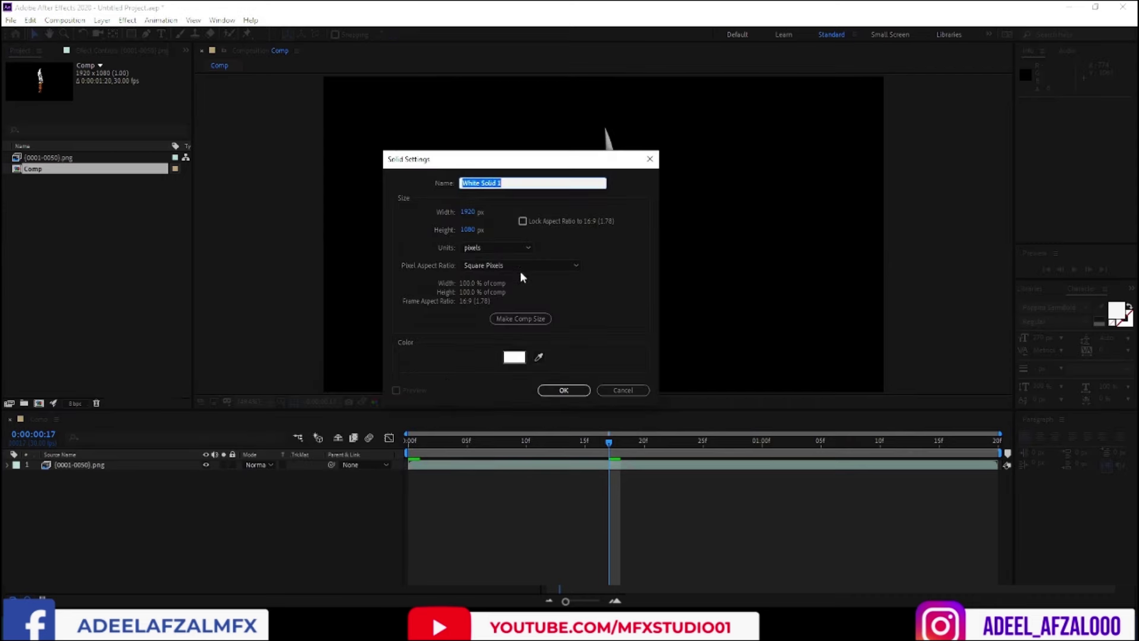
click(514, 359)
click(538, 300)
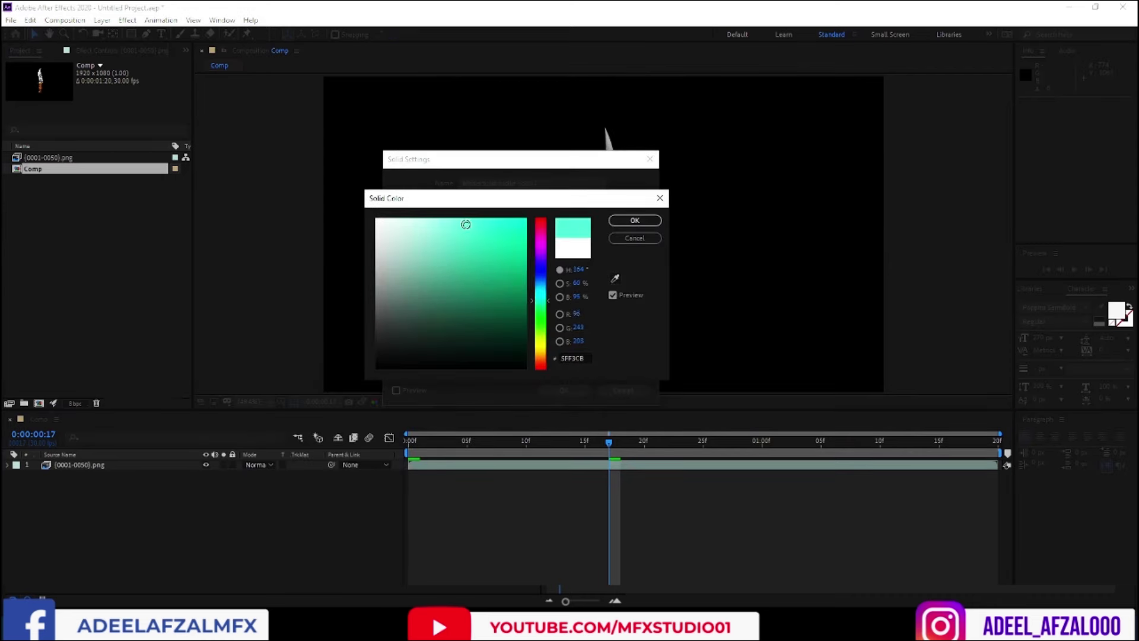
click(652, 223)
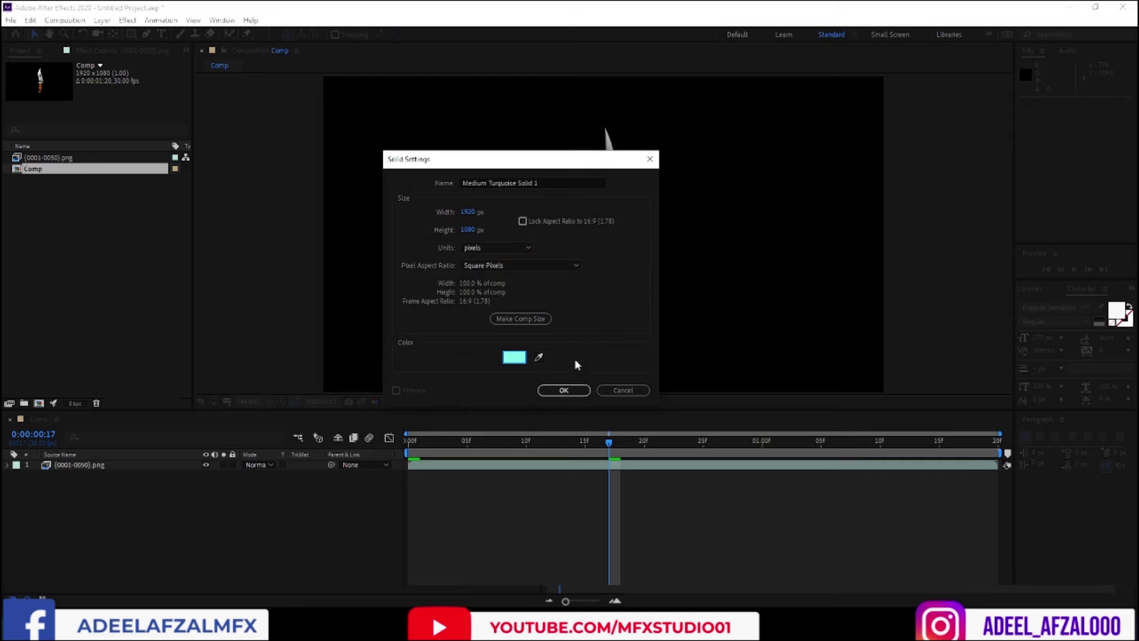
click(563, 391)
drag(174, 470, 155, 493)
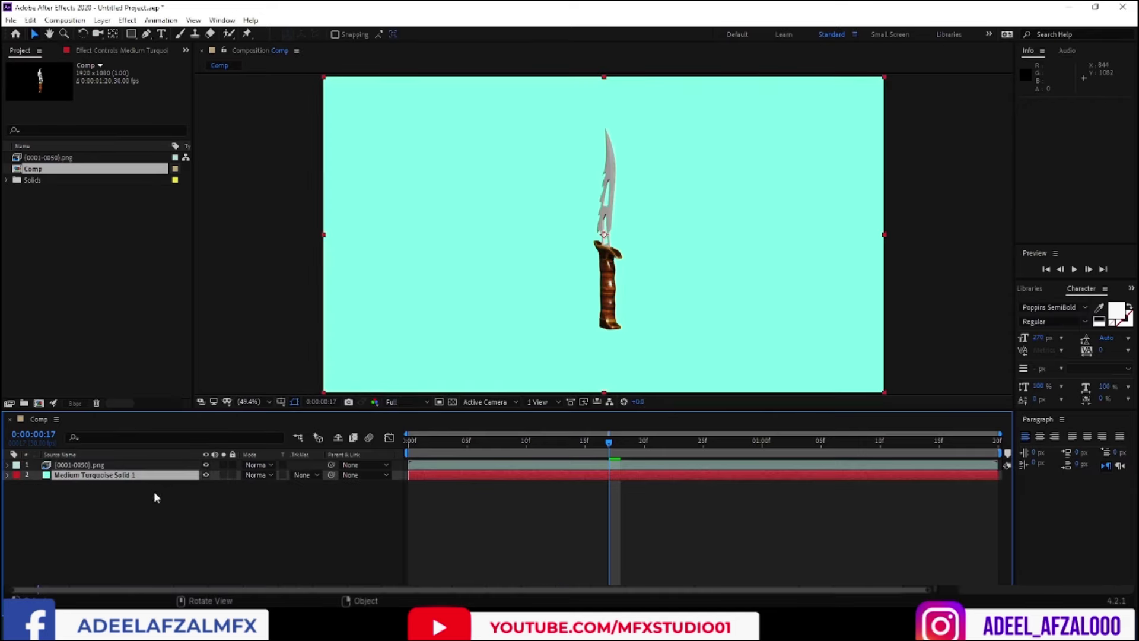
drag(475, 443, 809, 457)
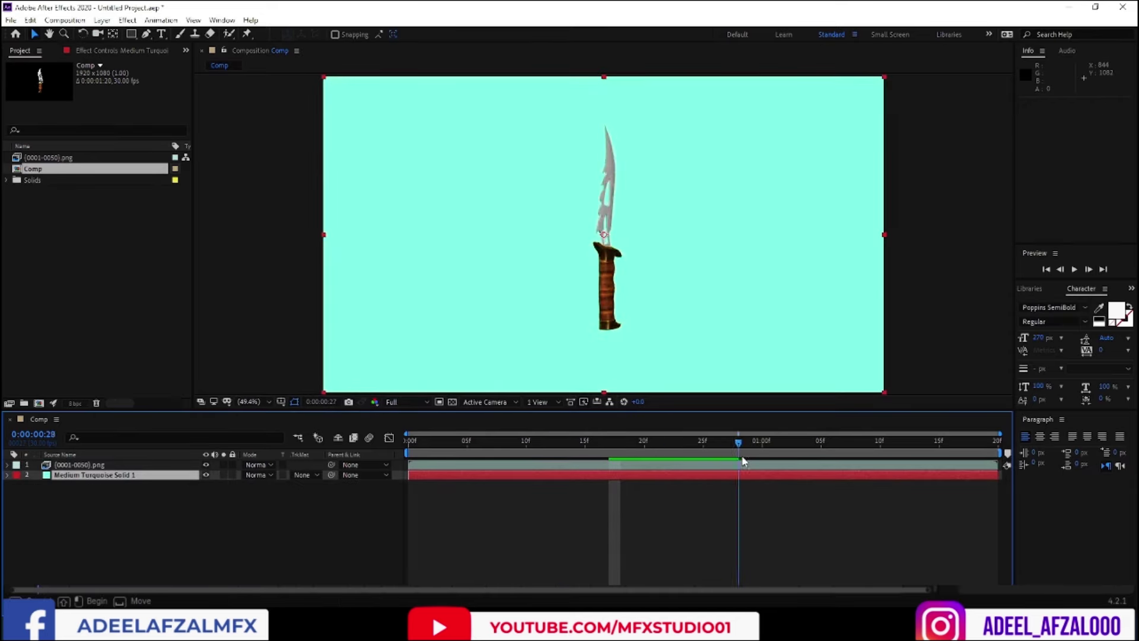
Add an adjustment layer and apply Lumetri Color to it
right_click(150, 514)
mouse_move(176, 384)
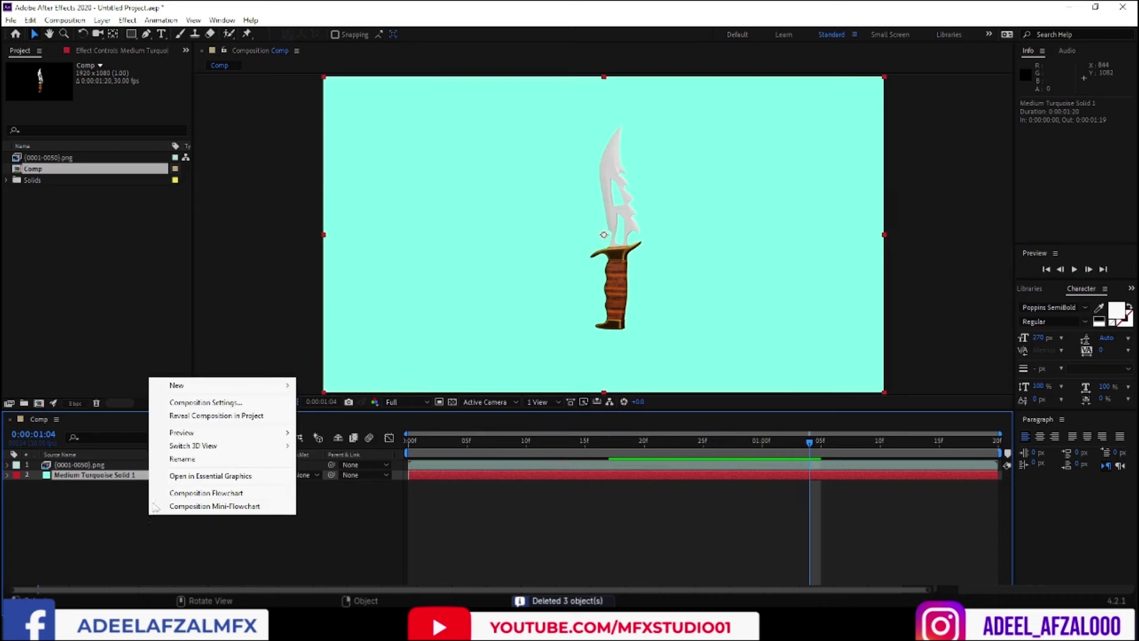
click(347, 482)
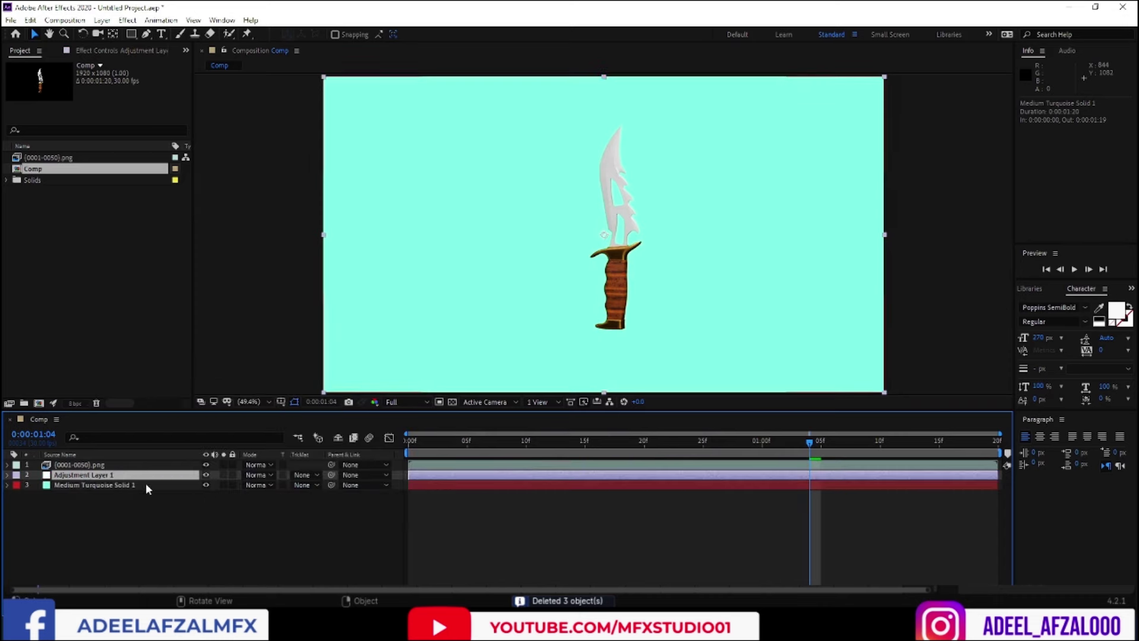
key(ctrl+space)
text(lum)
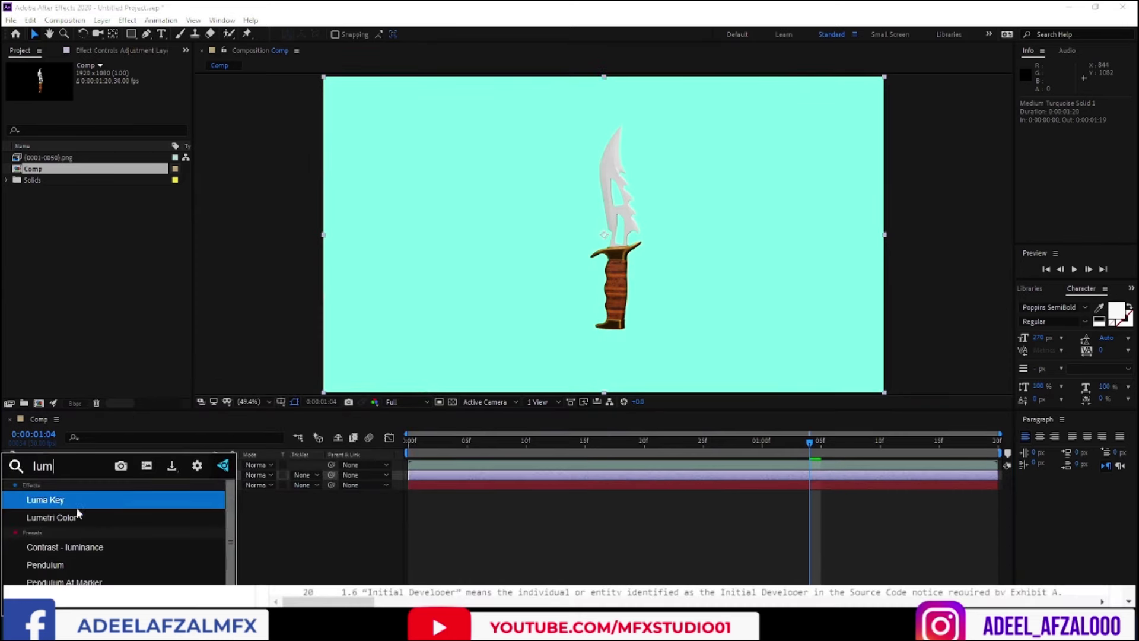
click(76, 504)
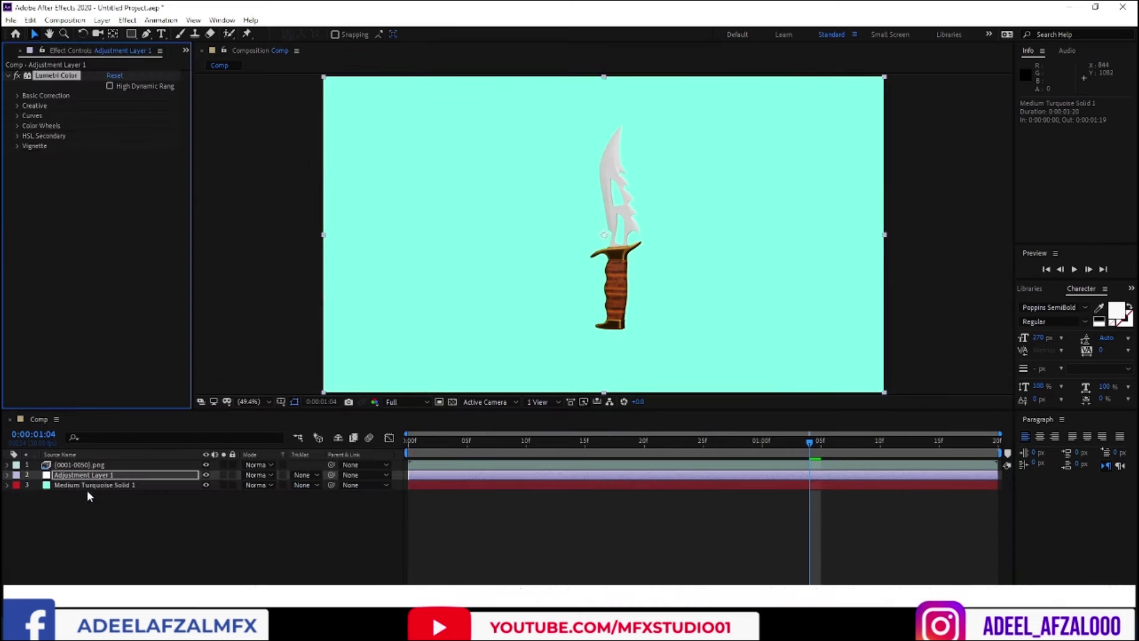
Set the adjustment layer to Soft Light, move it above the knife, and reveal its opacity
click(257, 475)
click(313, 331)
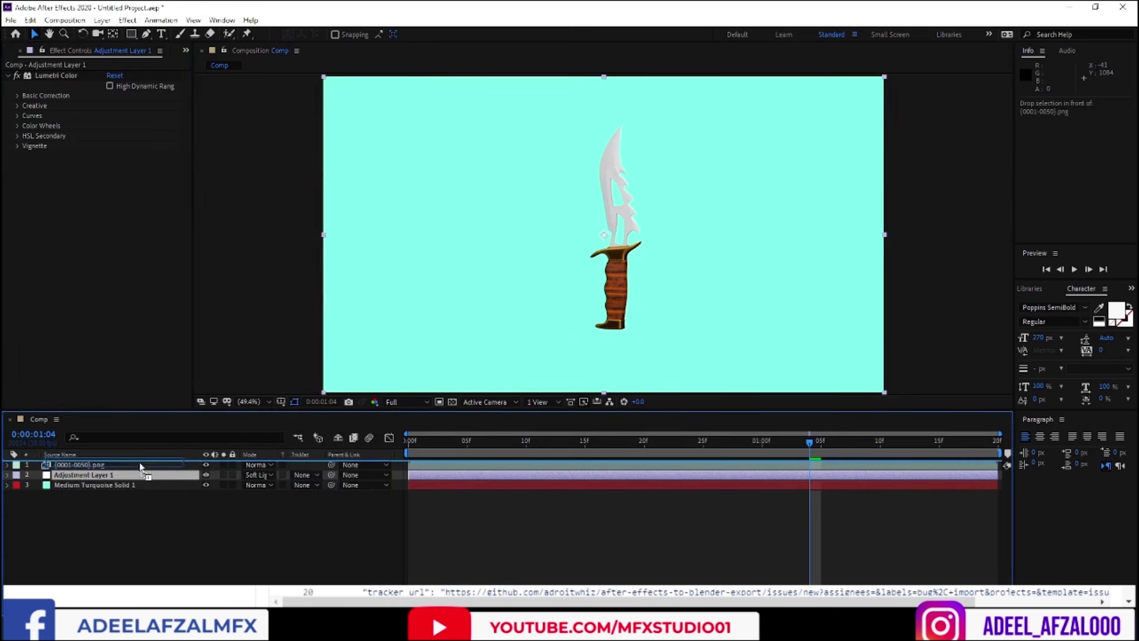
drag(172, 474, 141, 467)
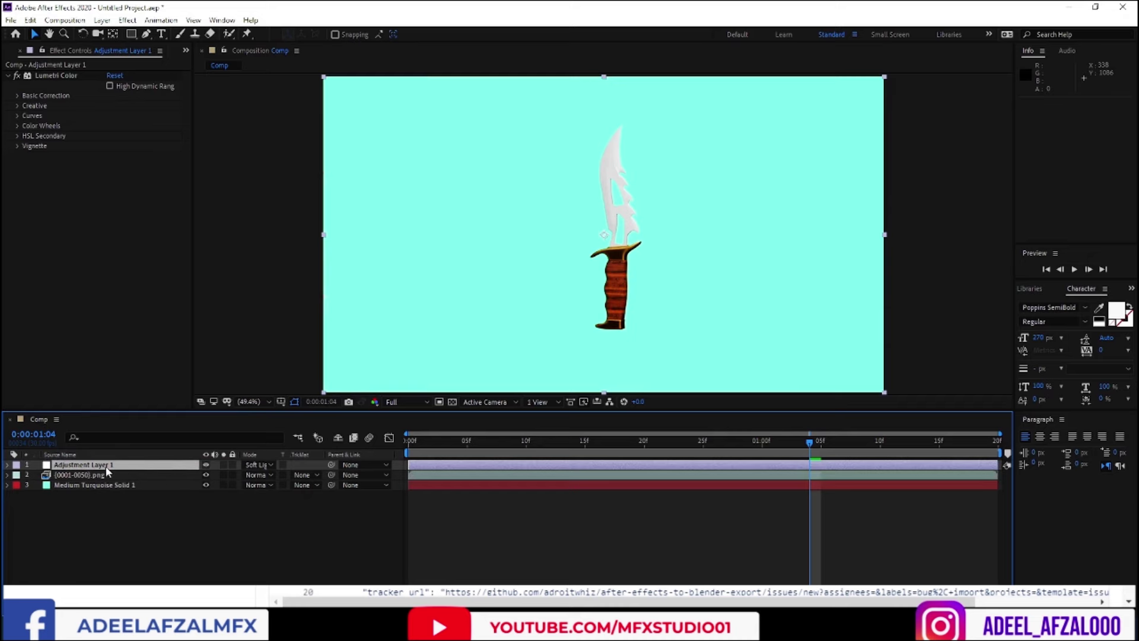
key(t)
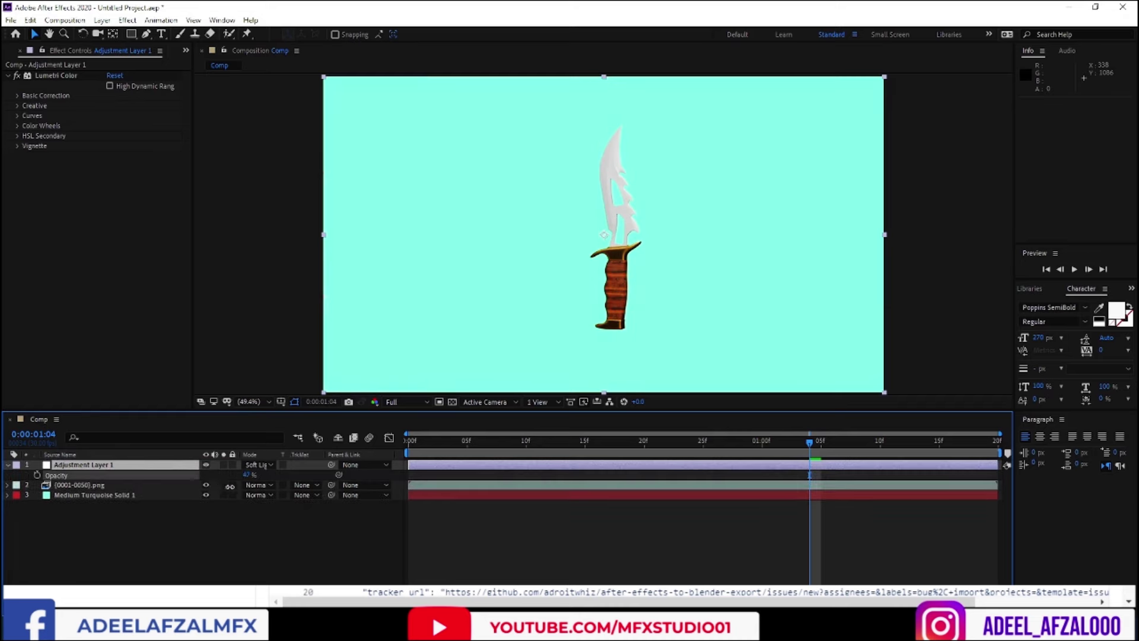
click(241, 524)
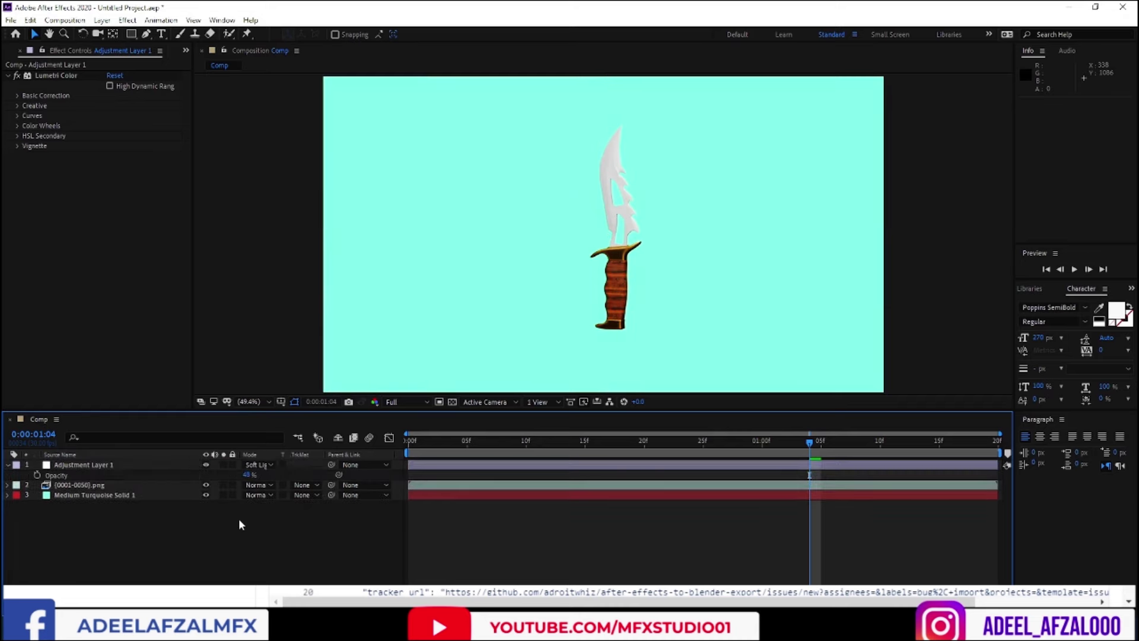
click(95, 496)
Change the background solid's colour to dark green in Solid Settings
key(ctrl+shift+y)
click(451, 369)
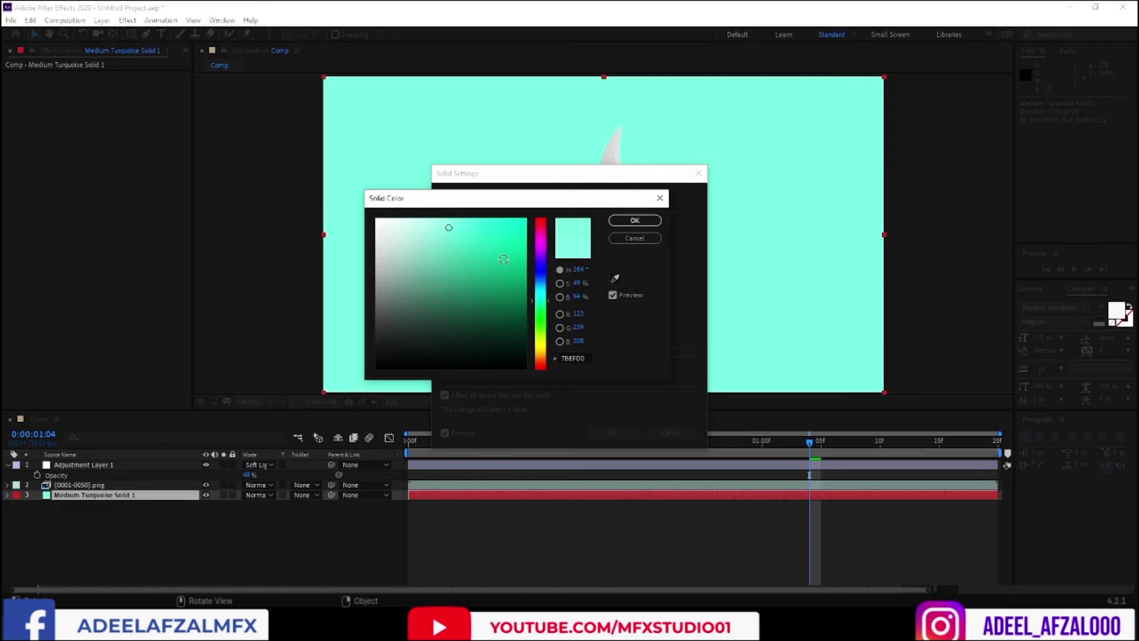
drag(452, 228, 478, 308)
click(635, 220)
click(605, 433)
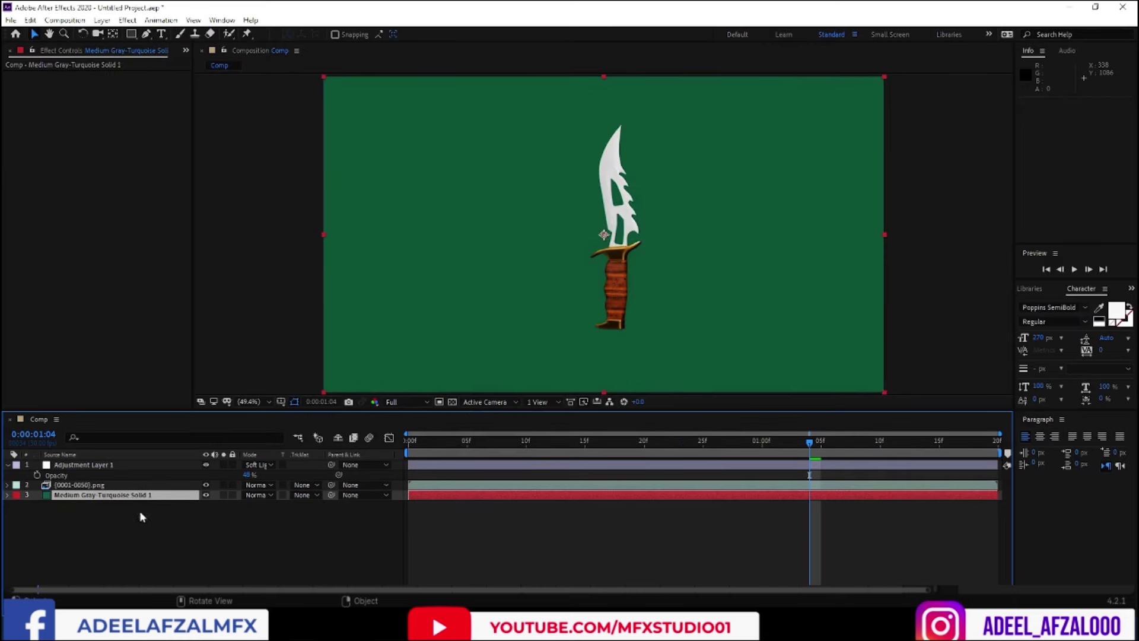
Zoom the comp view to 50%, recentre the knife, and preview the animation
click(140, 514)
click(544, 278)
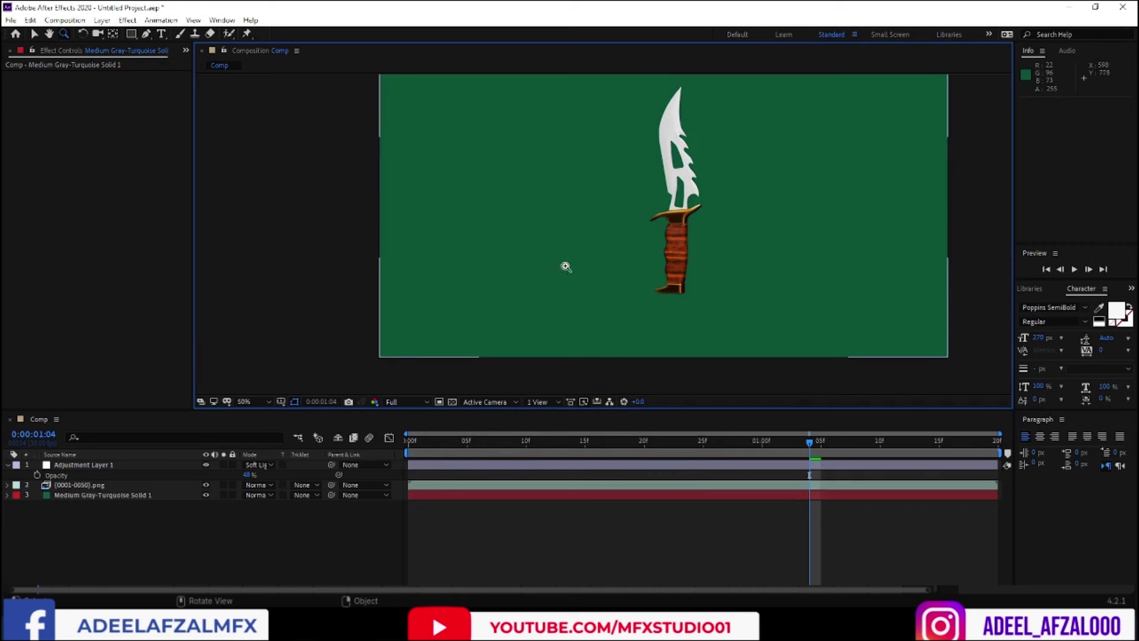
key(h)
drag(643, 216, 555, 254)
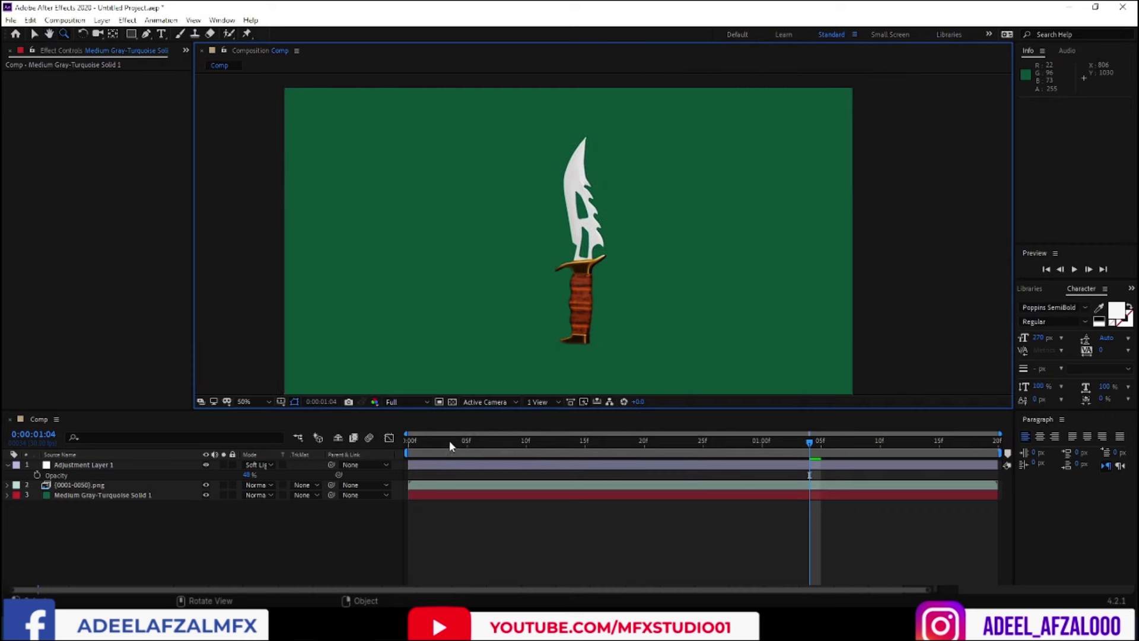
mouse_move(450, 440)
mouse_down()
mouse_move(730, 467)
mouse_move(923, 463)
mouse_move(526, 462)
mouse_up()
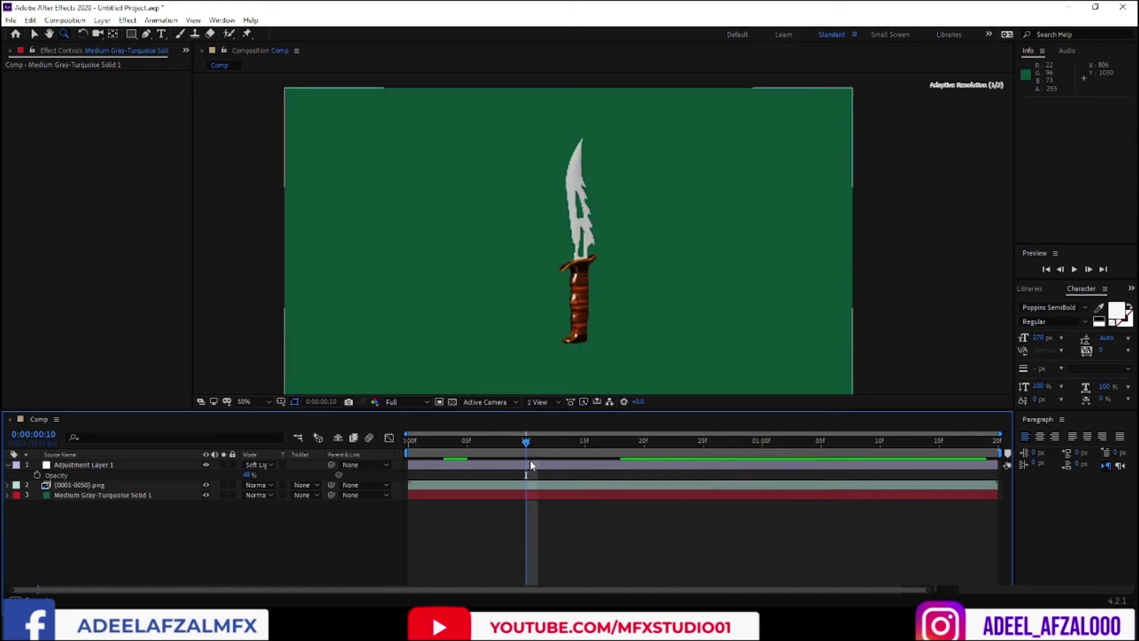
Send the knife-over-green-solid composition to the Adobe Media Encoder export queue
click(66, 21)
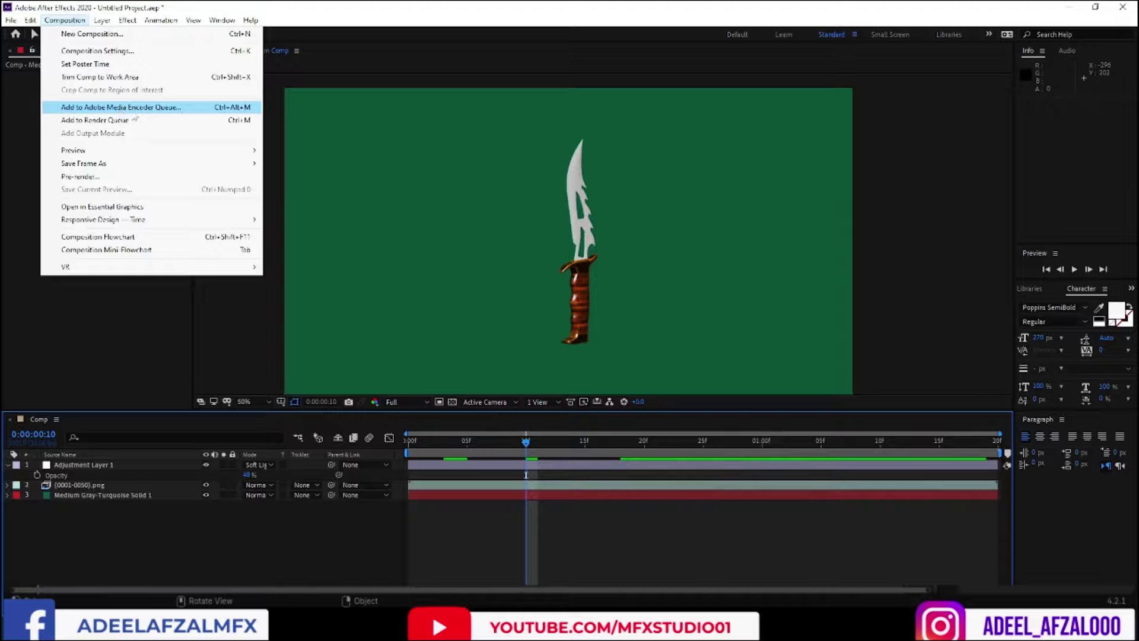